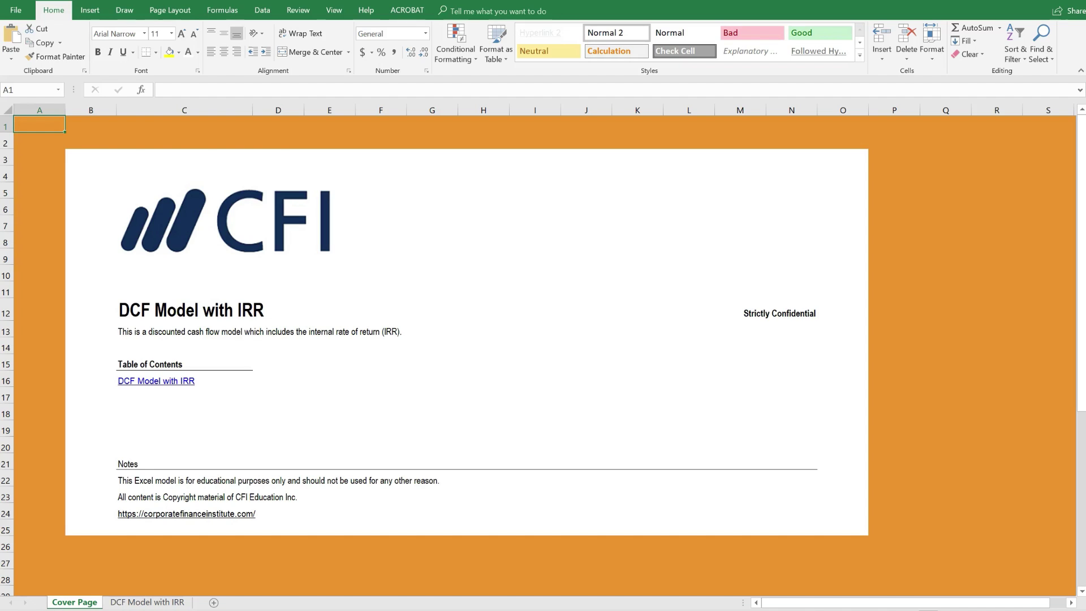
# - Open the DCF Model with IRR sheet from the cover page's Table of Contents
pyautogui.click(124, 331)
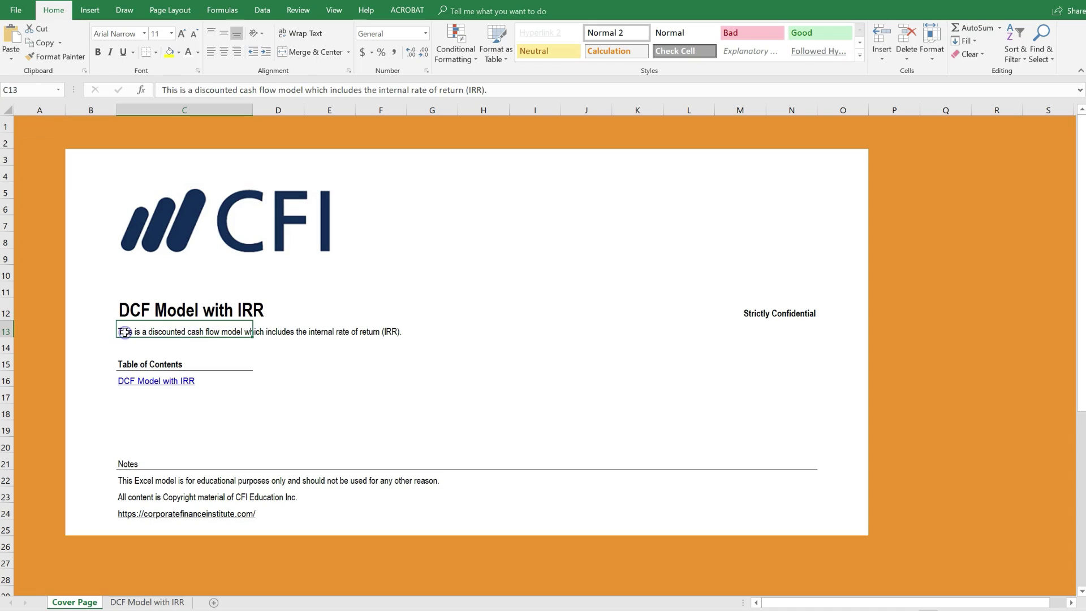
pyautogui.click(144, 381)
pyautogui.click(144, 381)
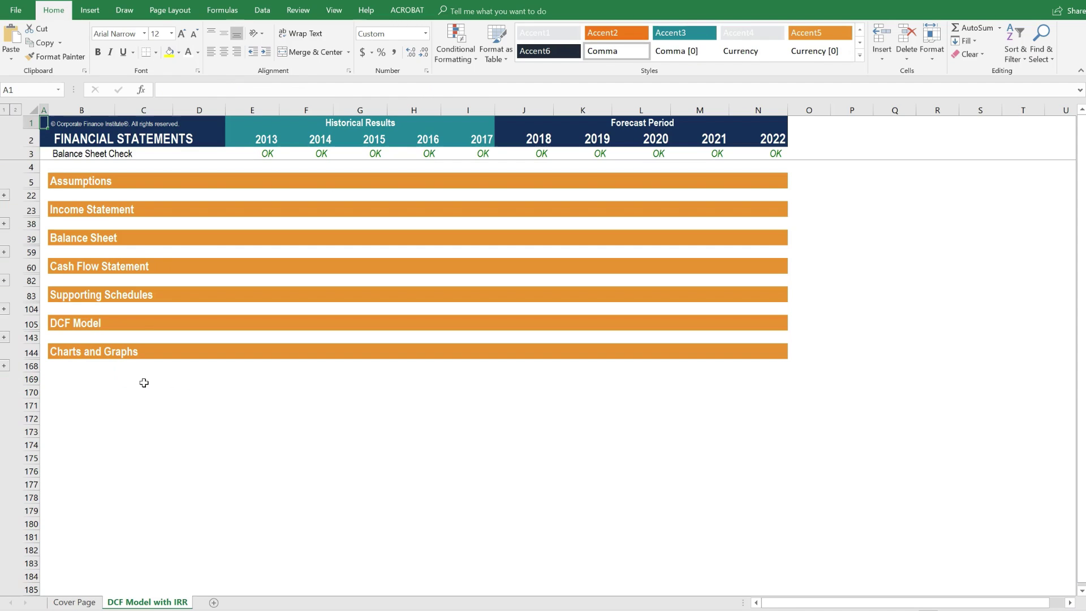
# - Select cell A4, the Assumptions heading in B5, and the DCF Model heading row 105
pyautogui.click(45, 169)
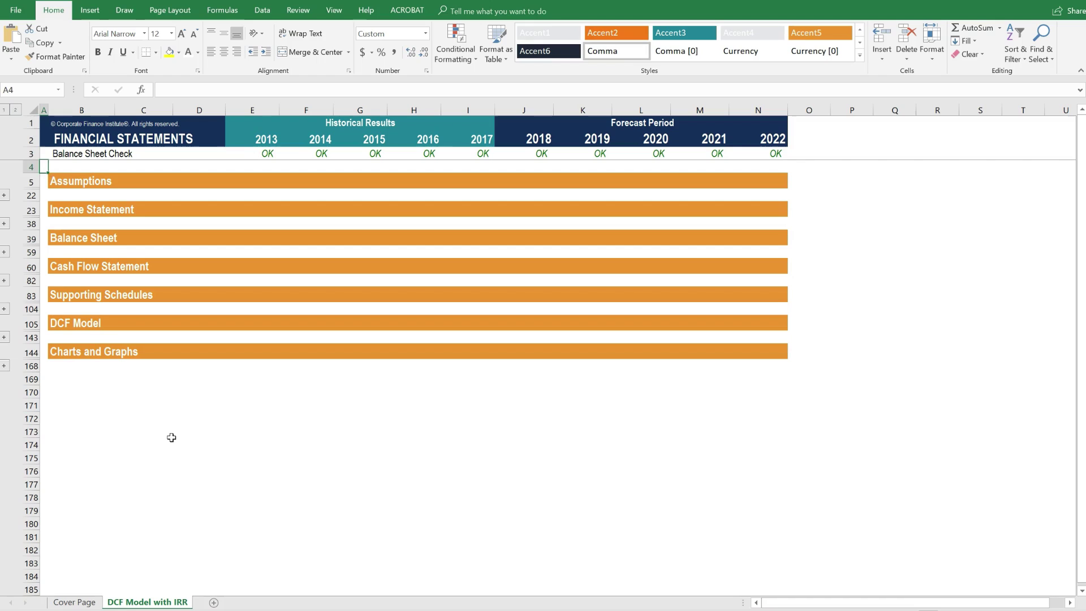
pyautogui.click(59, 184)
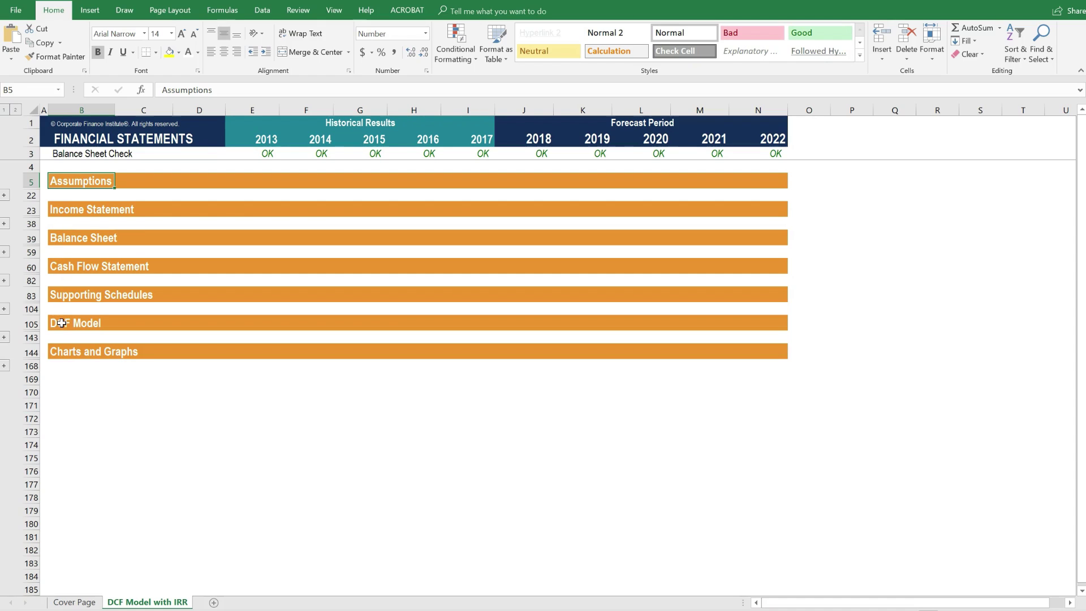
pyautogui.click(31, 324)
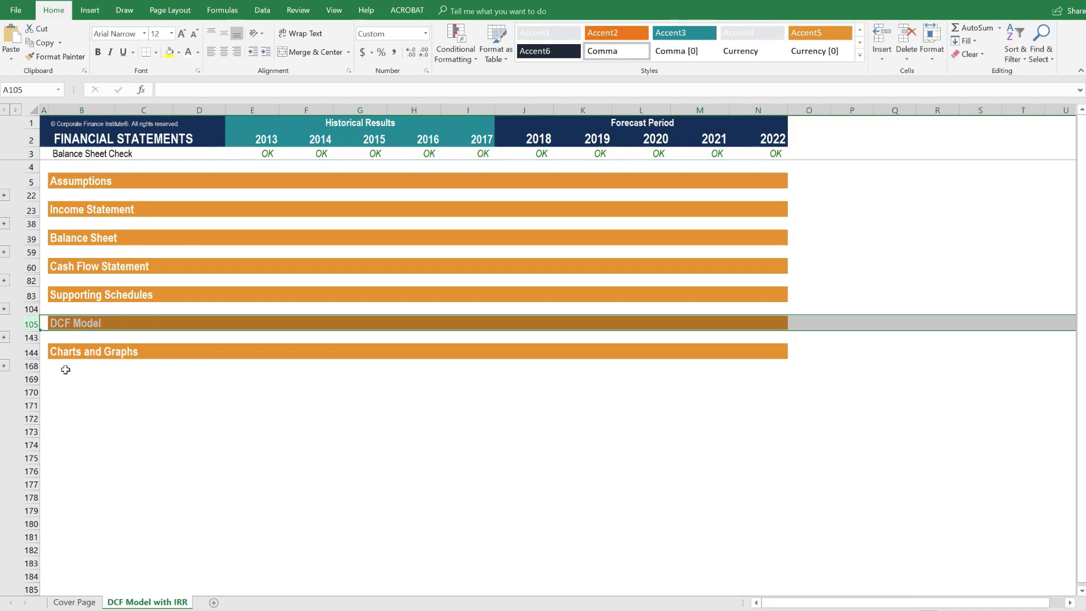
# - Expand all outline groups to level 2 and select the 2018–2022 forecast assumptions J7:N20
pyautogui.click(15, 110)
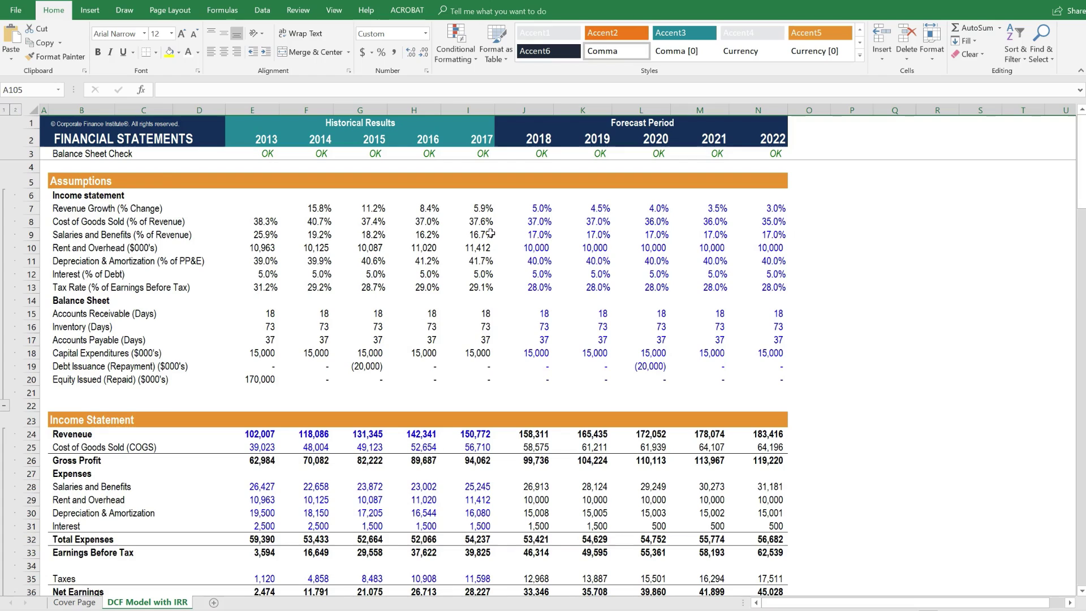
pyautogui.moveTo(524, 205); pyautogui.dragTo(749, 379)
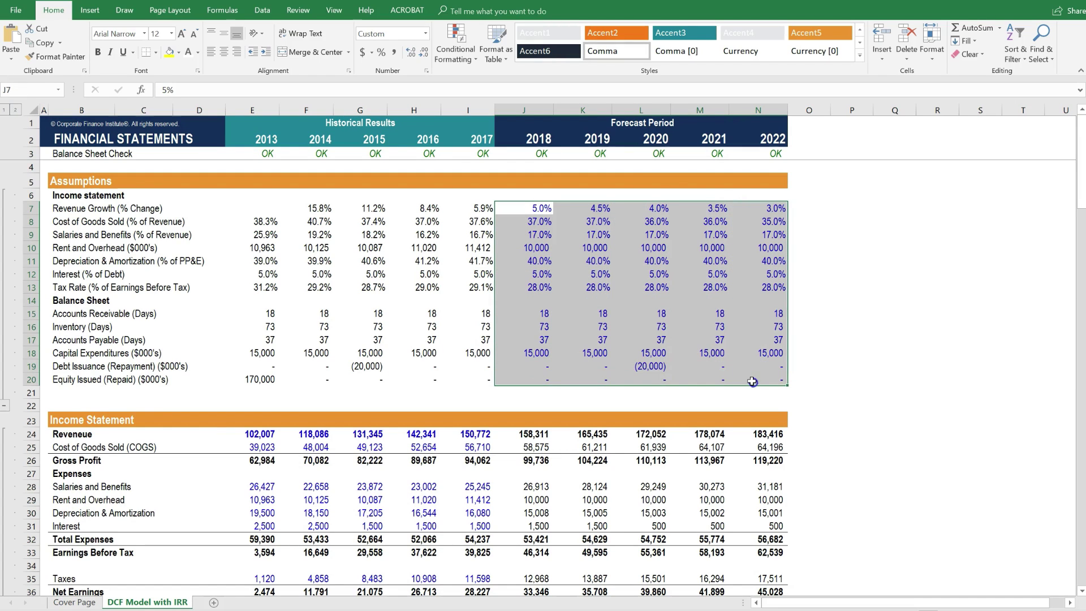
pyautogui.scroll(-4, 750, 380)
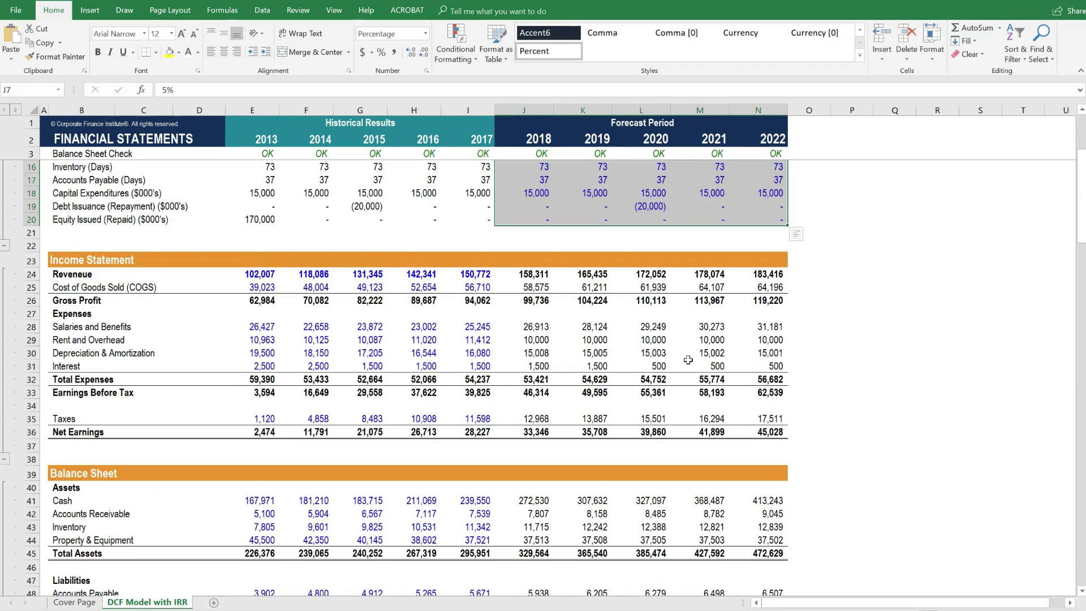
pyautogui.scroll(-5, 688, 360)
pyautogui.scroll(-9, 688, 359)
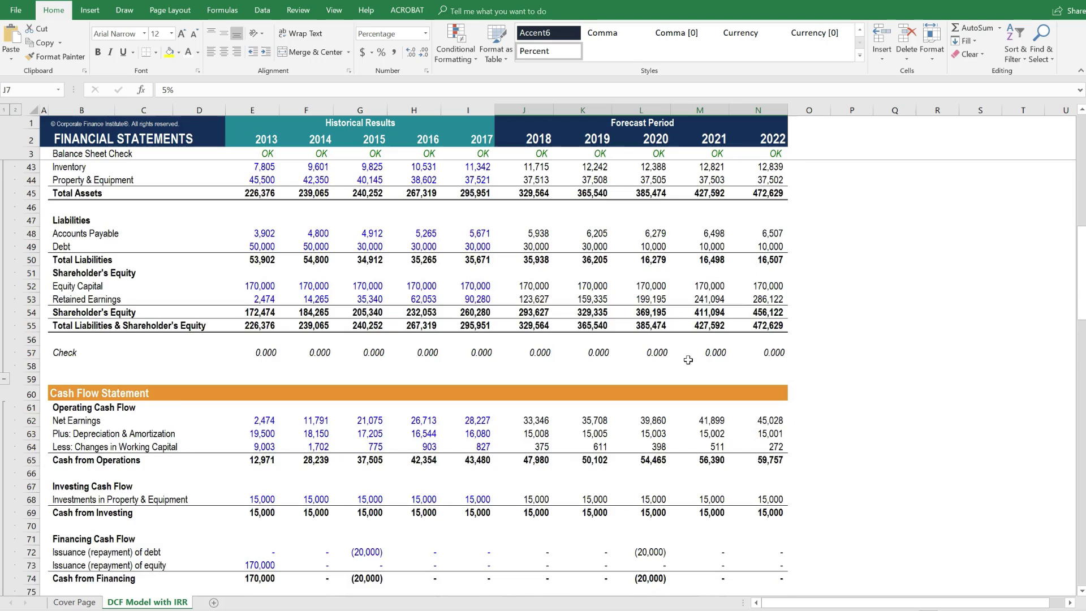
pyautogui.scroll(-5, 688, 360)
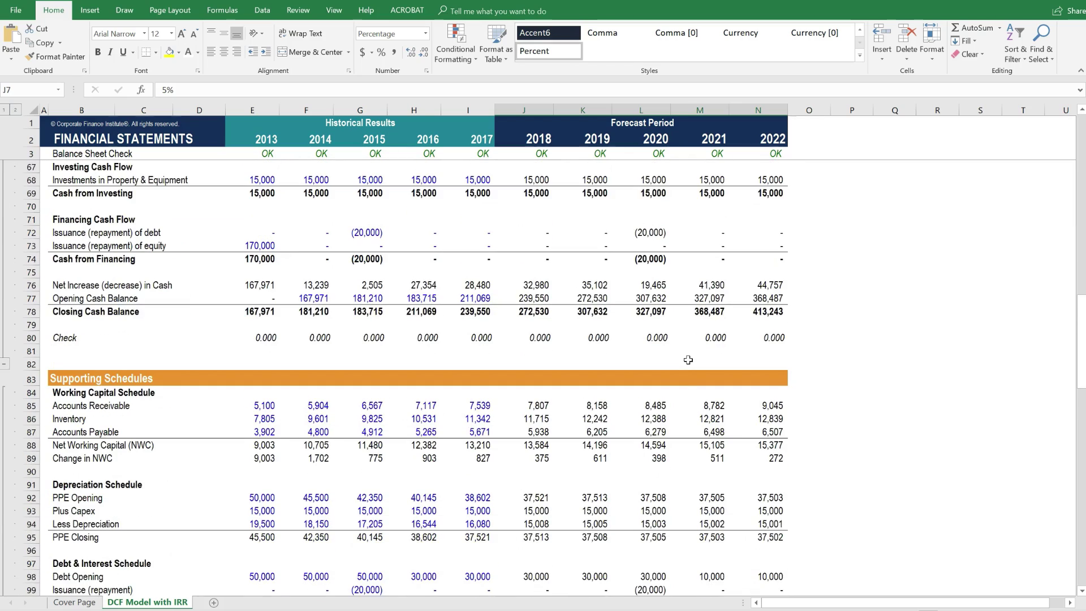
# - Select the supporting schedule forecasts J85:N101 and scroll down to the DCF Model
pyautogui.click(527, 326)
pyautogui.moveTo(528, 326); pyautogui.dragTo(752, 537)
pyautogui.scroll(3, 660, 428)
pyautogui.scroll(5, 660, 427)
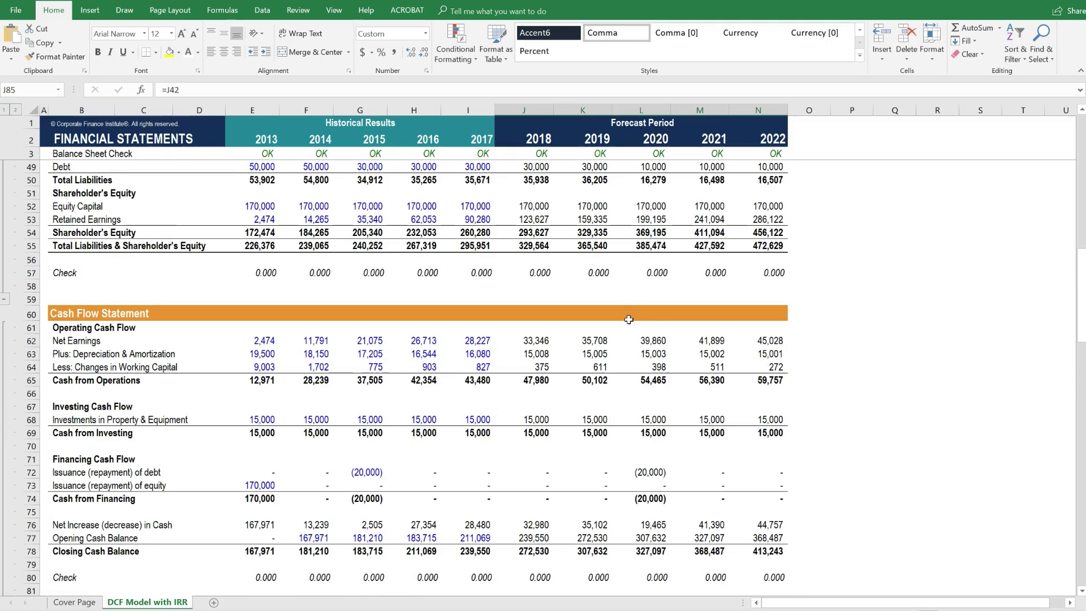
pyautogui.scroll(-15, 622, 276)
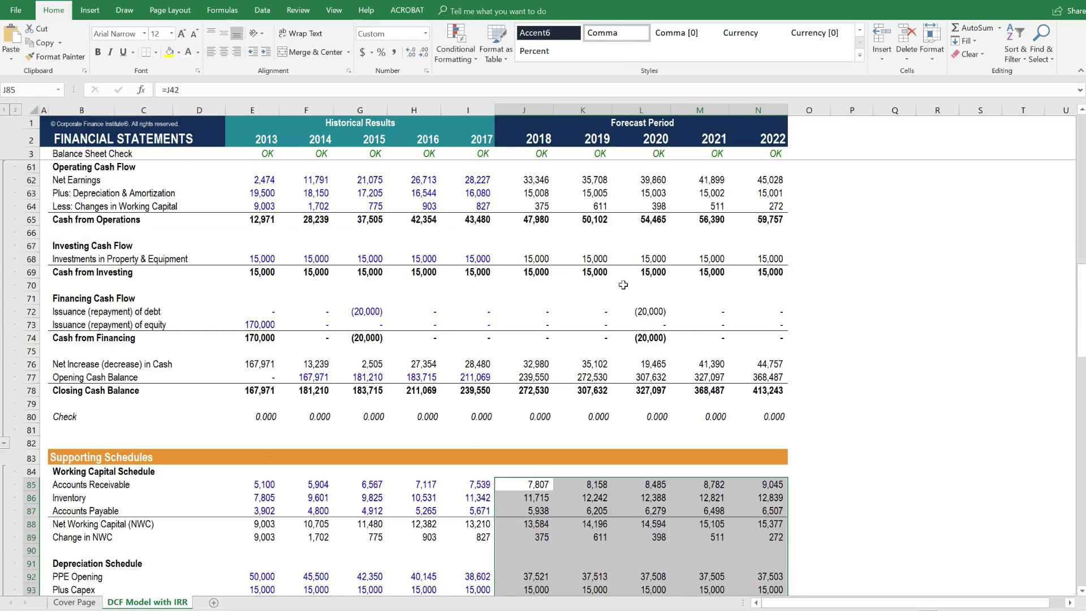
pyautogui.scroll(-3, 623, 289)
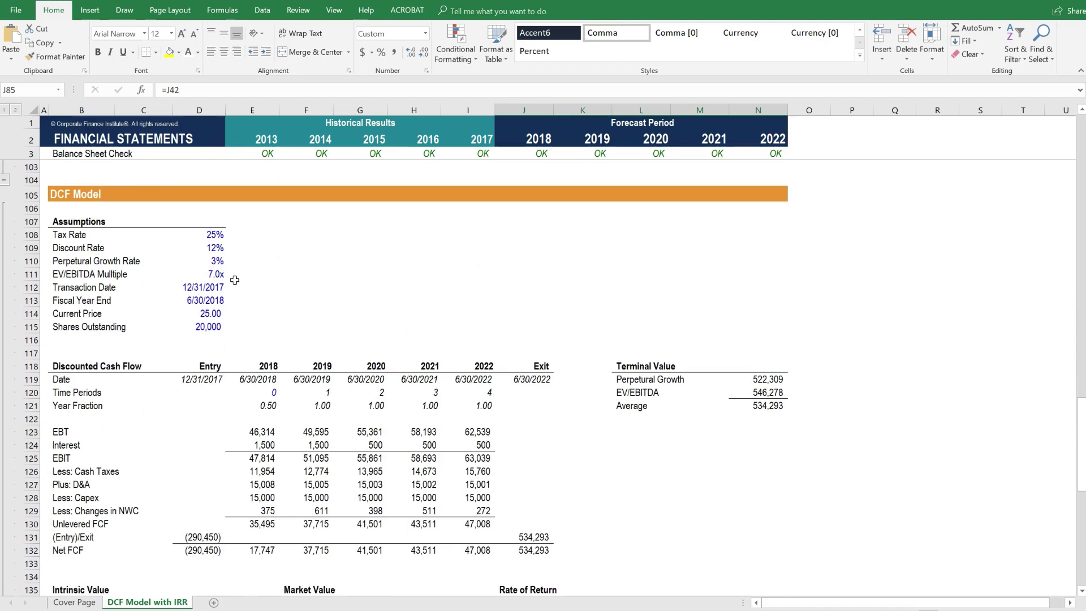
pyautogui.click(210, 235)
pyautogui.moveTo(210, 262); pyautogui.dragTo(210, 327)
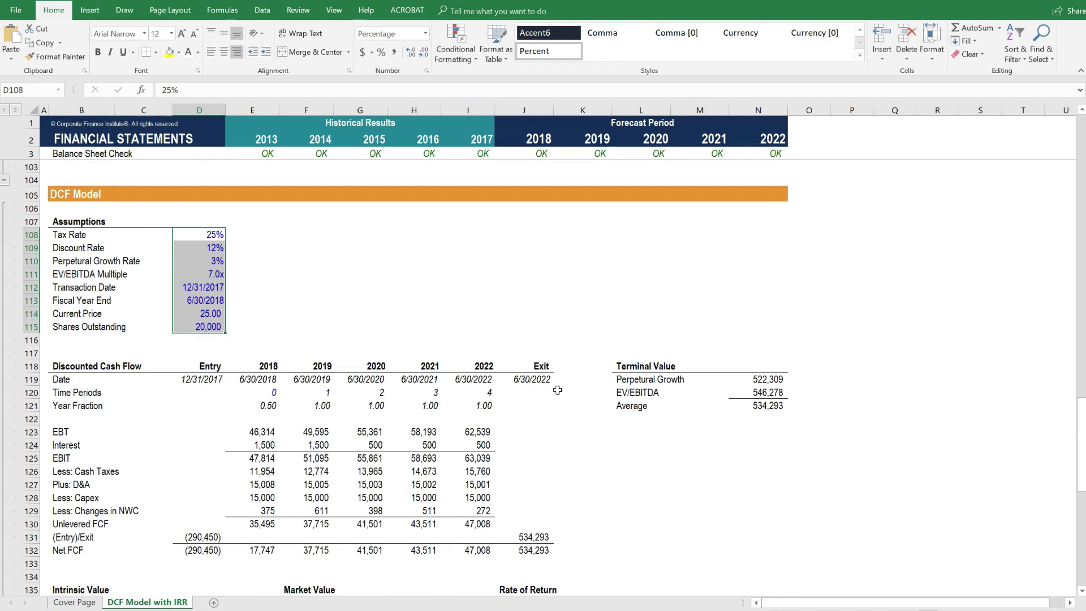
pyautogui.scroll(-1, 557, 391)
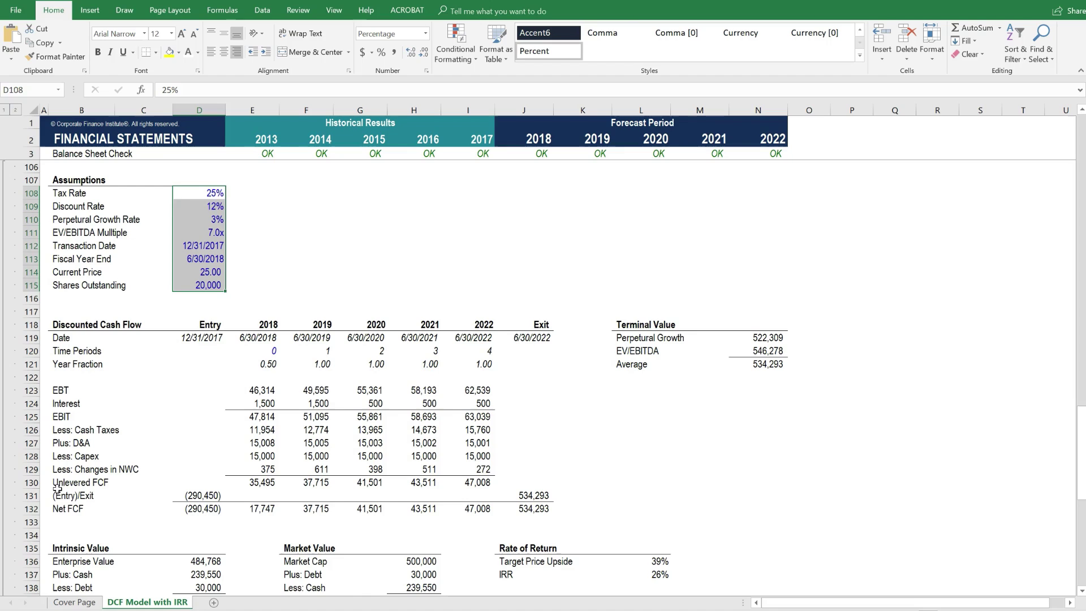
pyautogui.moveTo(58, 510); pyautogui.dragTo(537, 511)
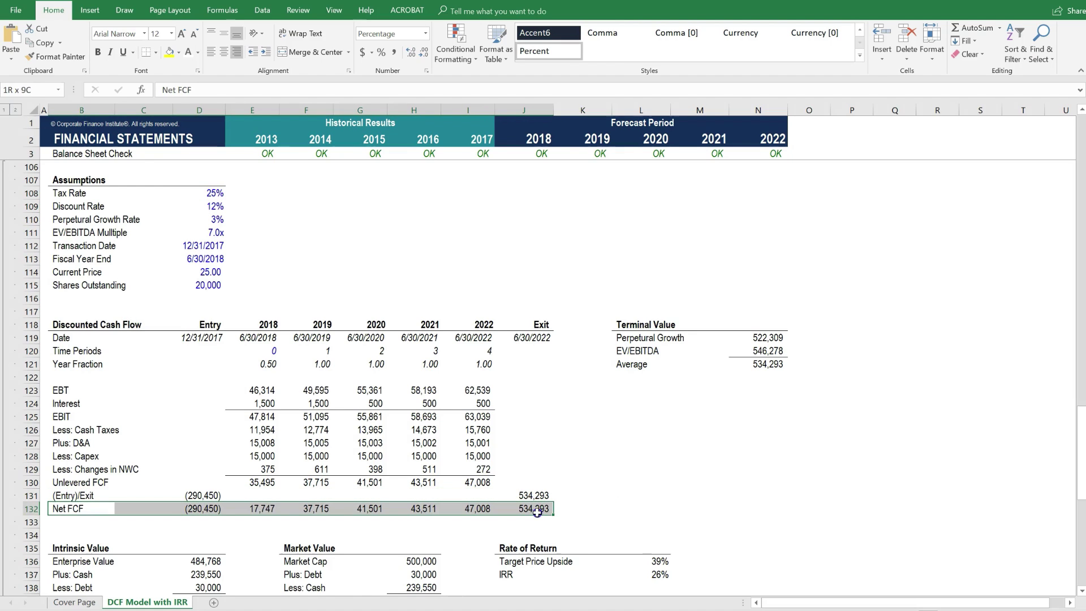
pyautogui.moveTo(773, 340); pyautogui.dragTo(773, 367)
pyautogui.scroll(-2, 772, 367)
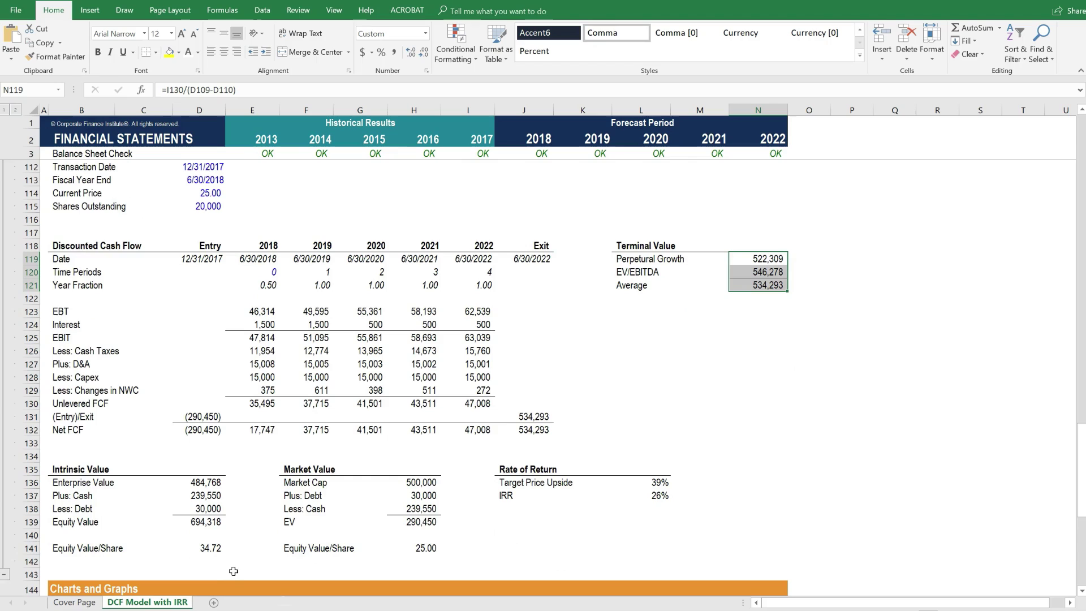
pyautogui.click(210, 552)
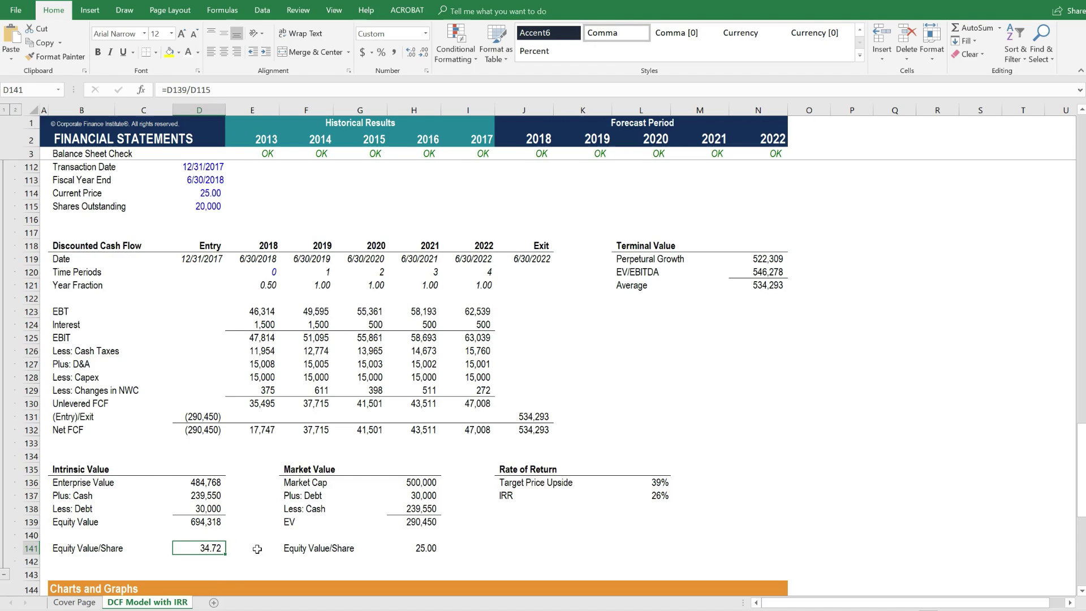
pyautogui.click(430, 552)
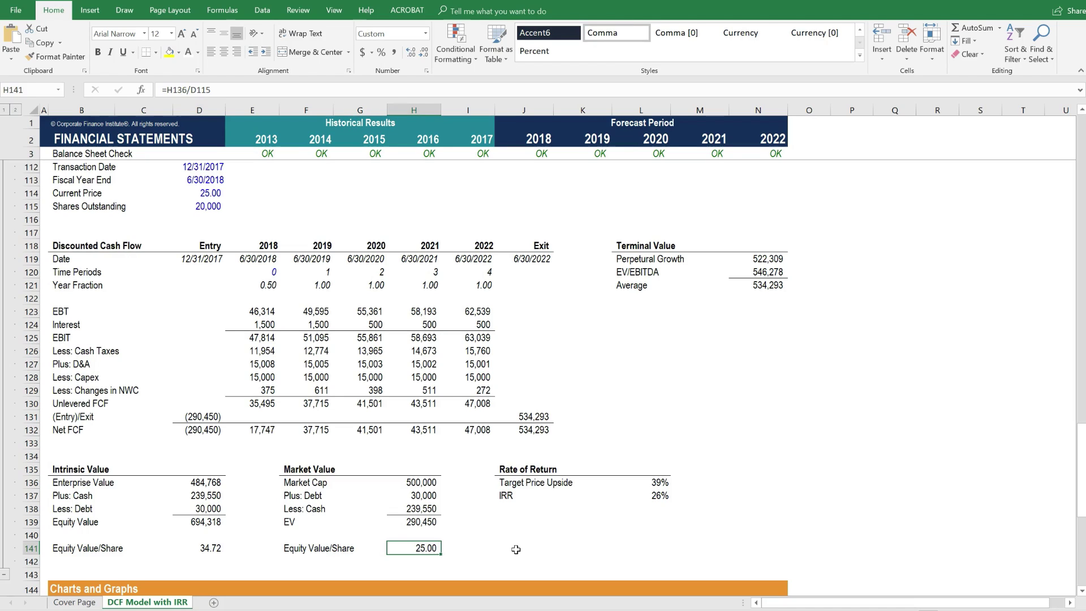
pyautogui.click(659, 496)
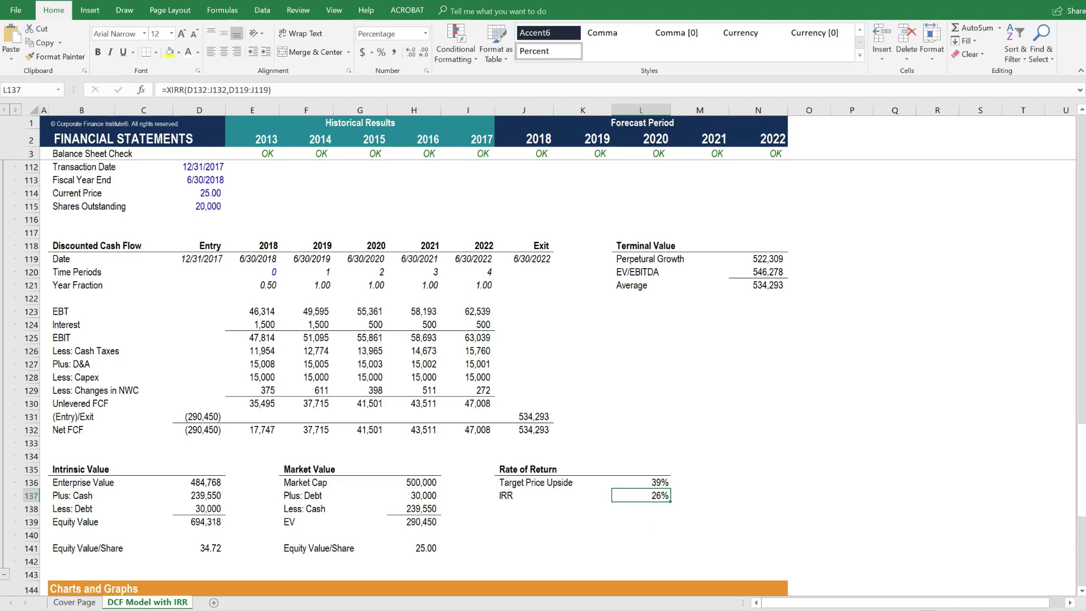
pyautogui.click(641, 482)
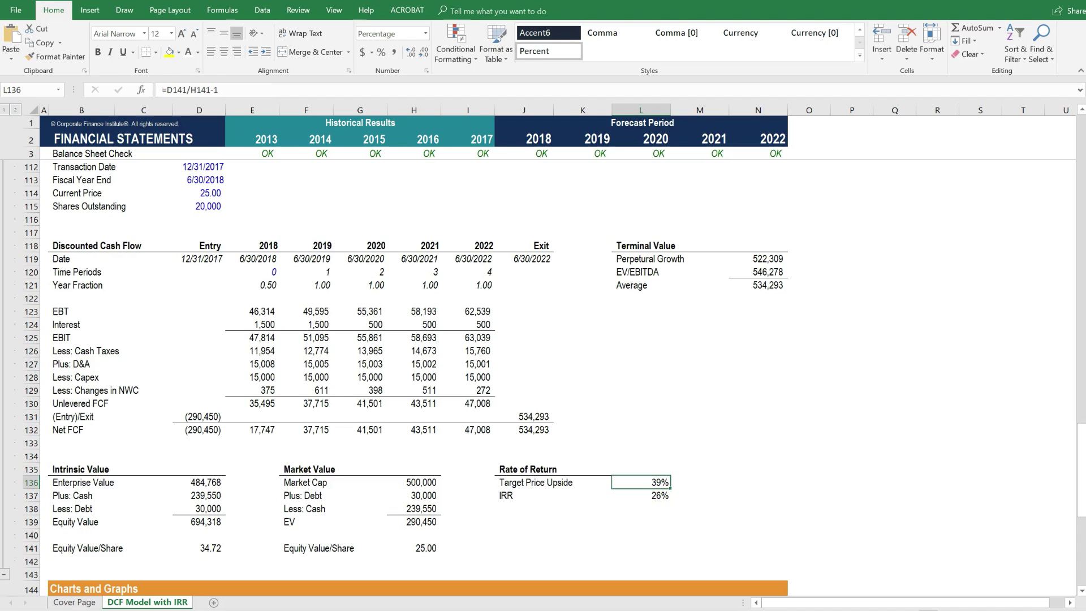
pyautogui.click(209, 549)
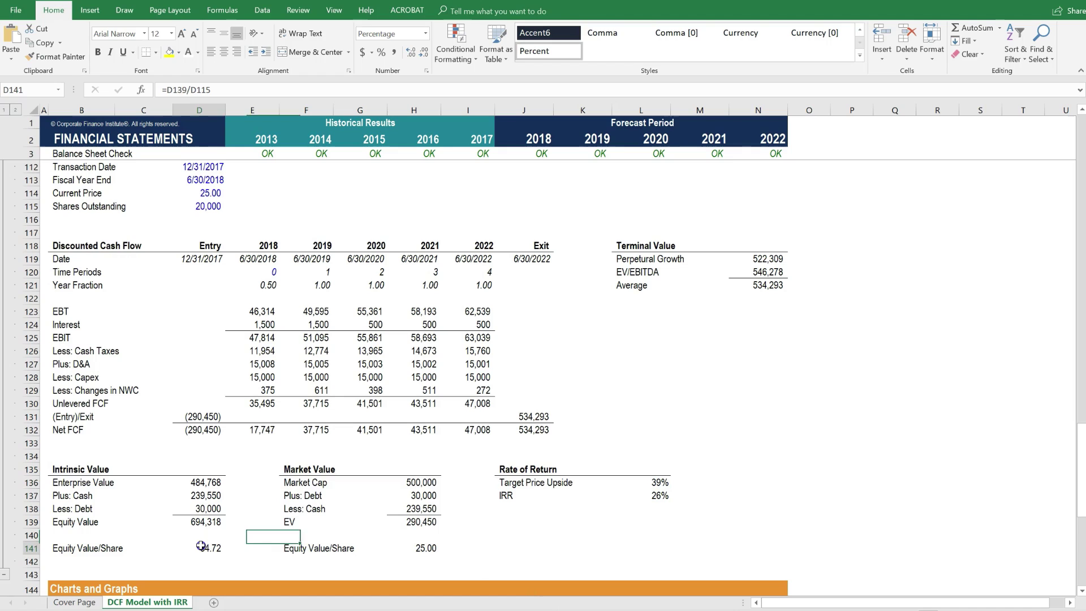
pyautogui.click(412, 547)
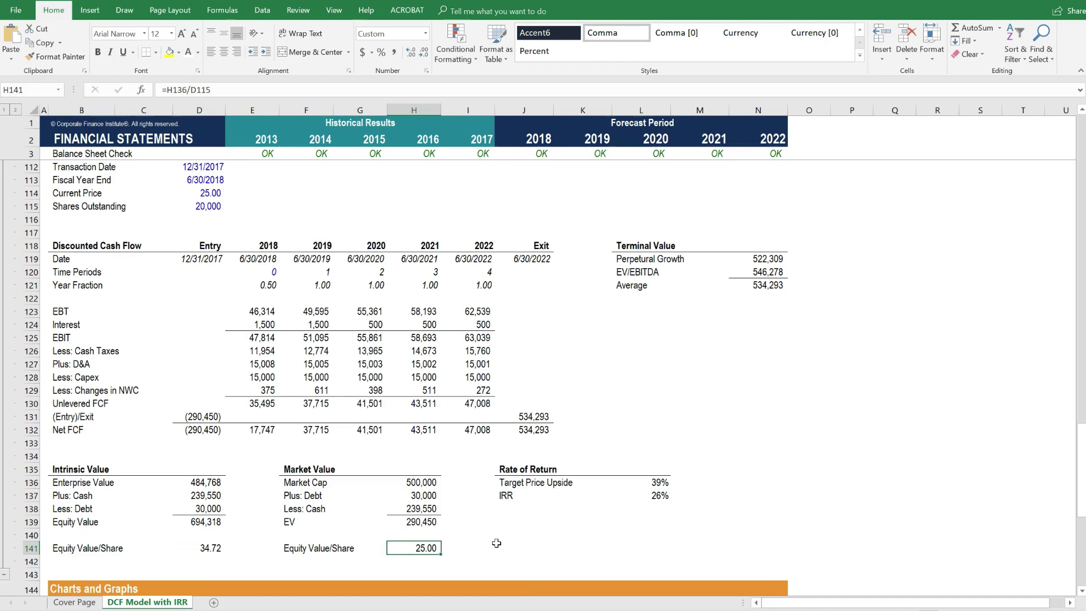
# - Read the chart values: free cash flow 17,747 to 47,008, market value 25.00 versus intrinsic 34.72
pyautogui.scroll(-9, 496, 543)
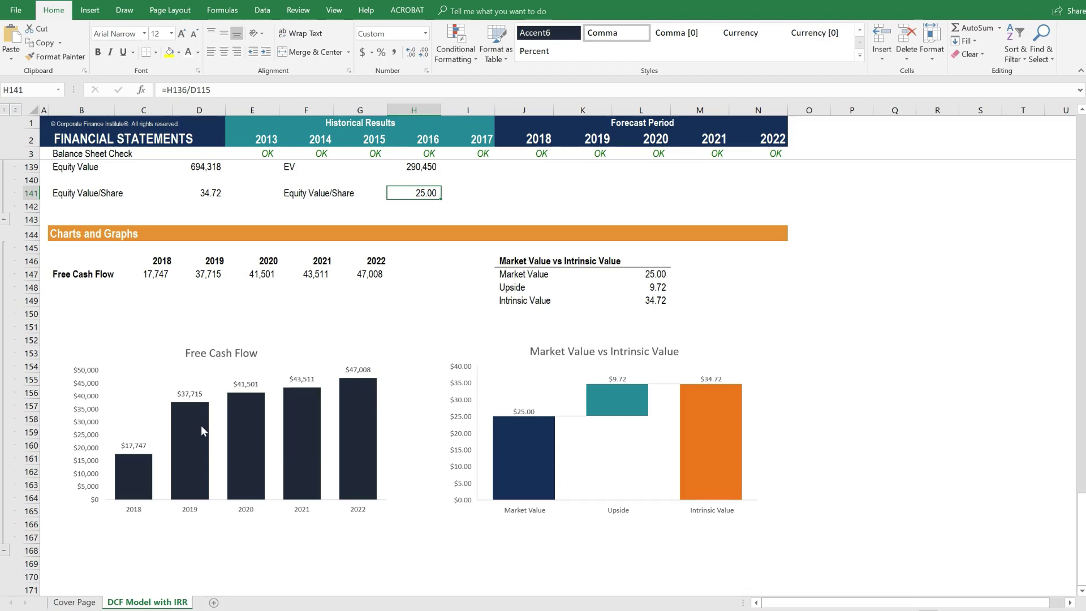
pyautogui.moveTo(194, 428)
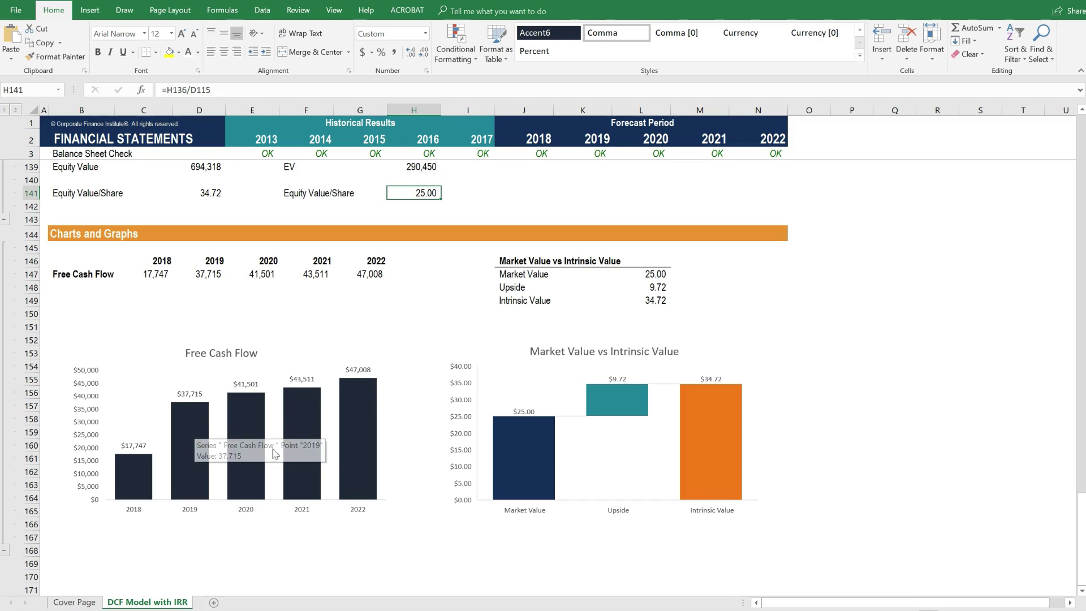
pyautogui.moveTo(538, 470)
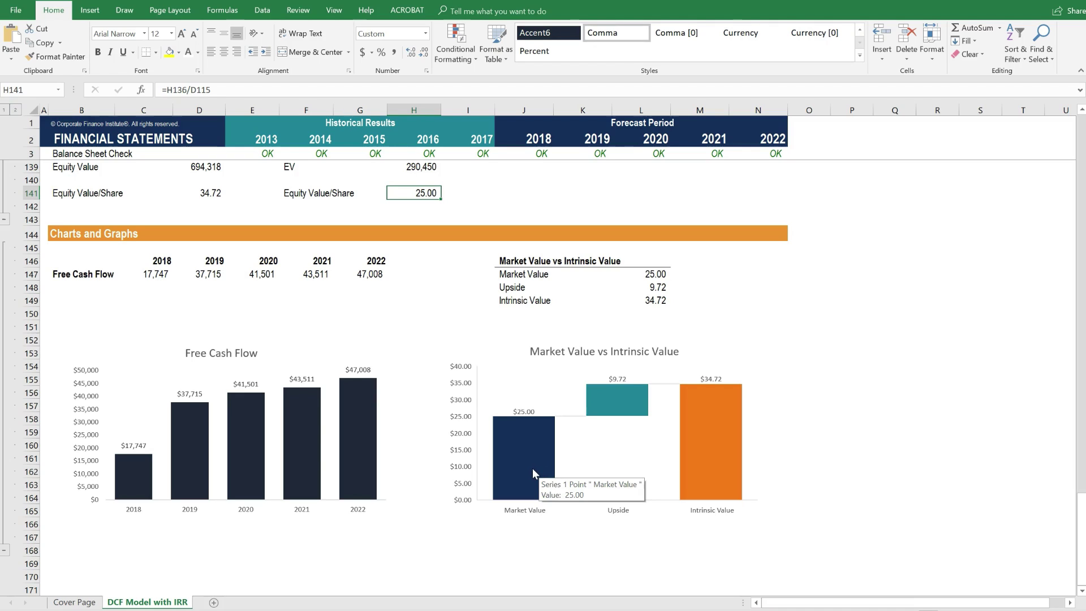
pyautogui.moveTo(727, 456)
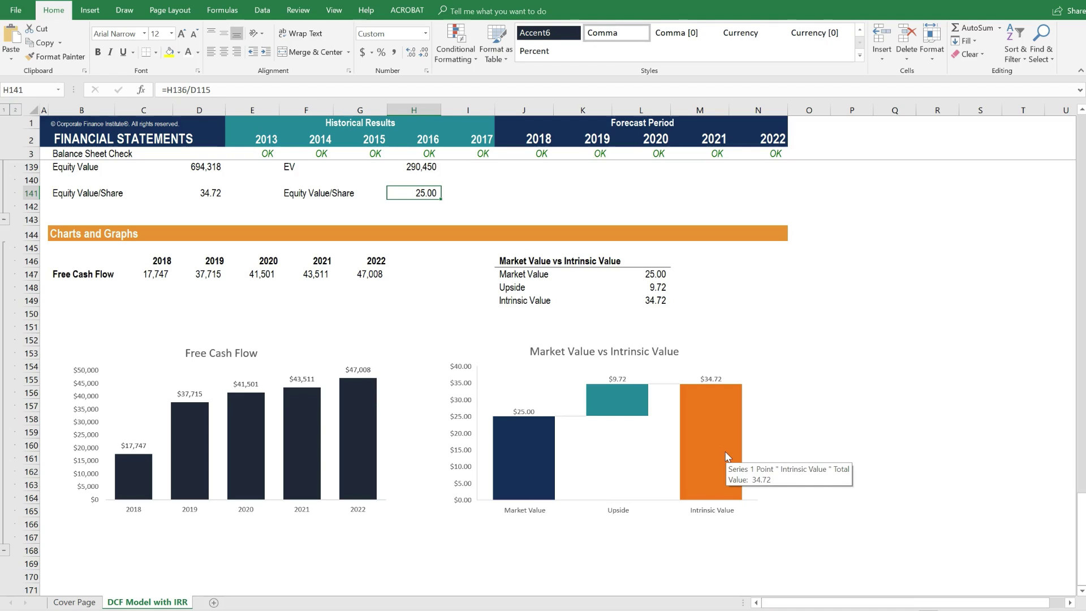
pyautogui.moveTo(621, 402)
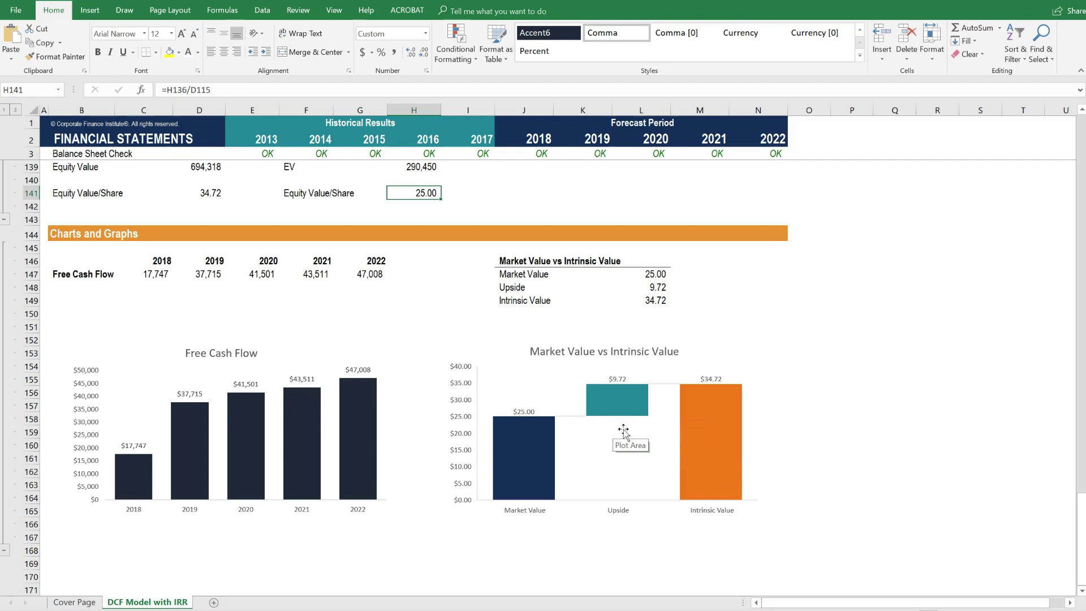
# - View the XNPV Enterprise Value formula in D136 without changing it
pyautogui.scroll(1, 352, 484)
pyautogui.scroll(8, 351, 485)
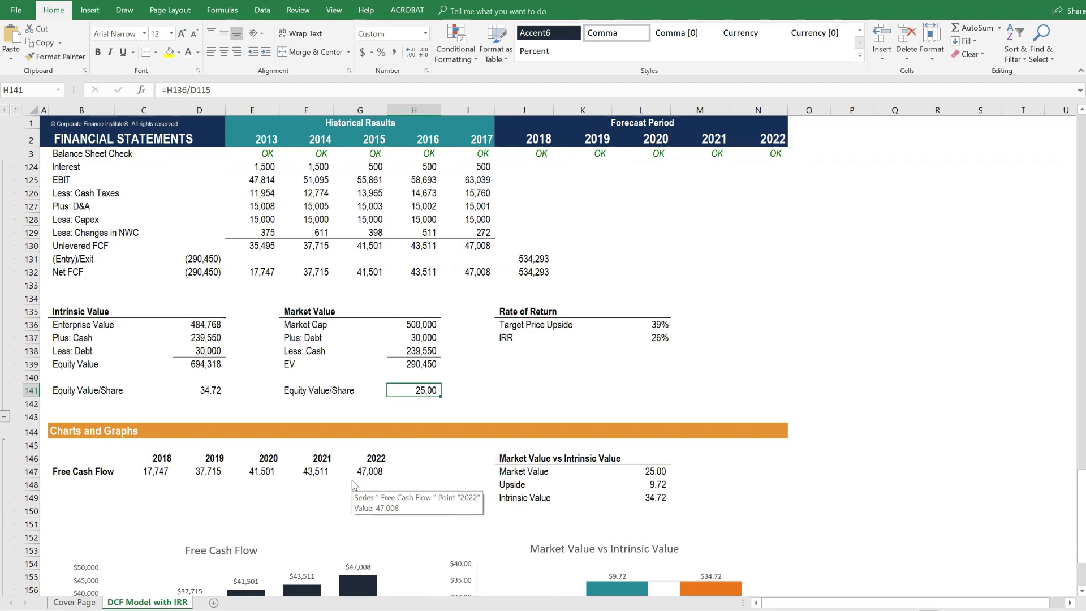
pyautogui.scroll(3, 352, 480)
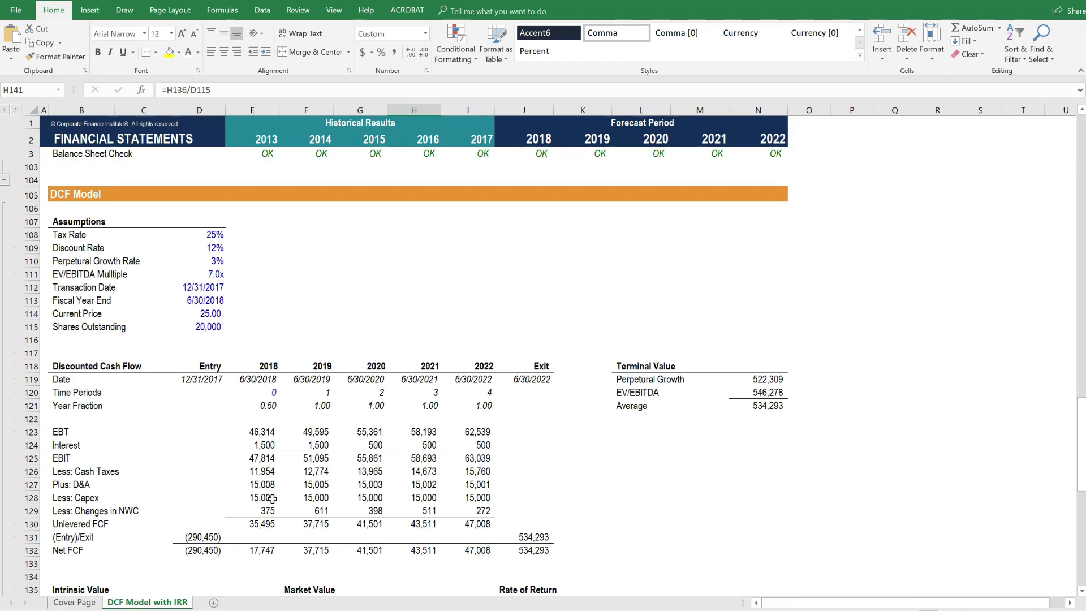
pyautogui.scroll(-2, 272, 499)
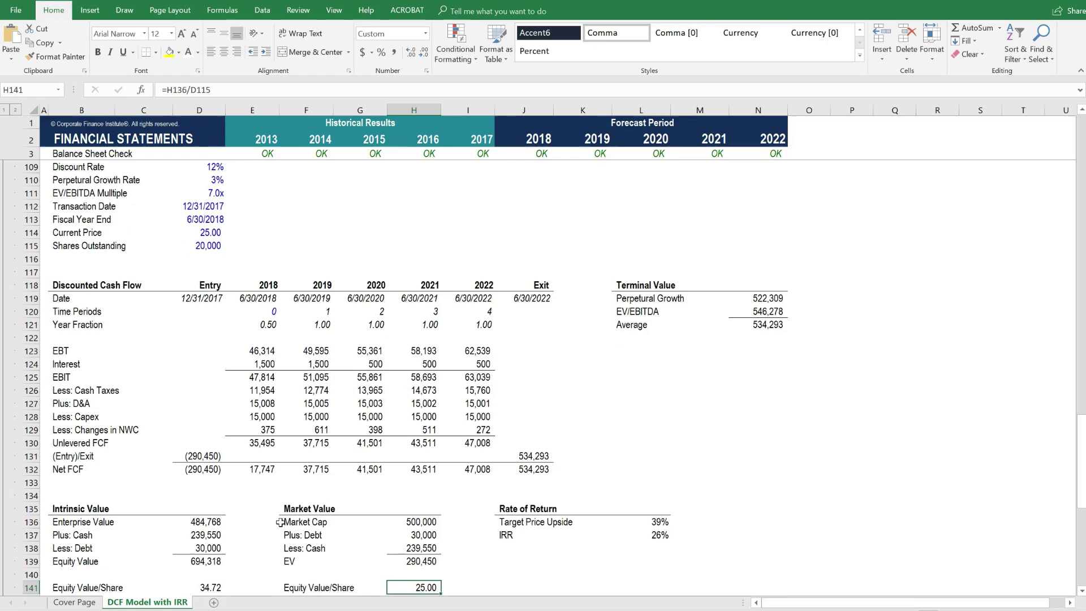
pyautogui.click(204, 523)
pyautogui.doubleClick(201, 525)
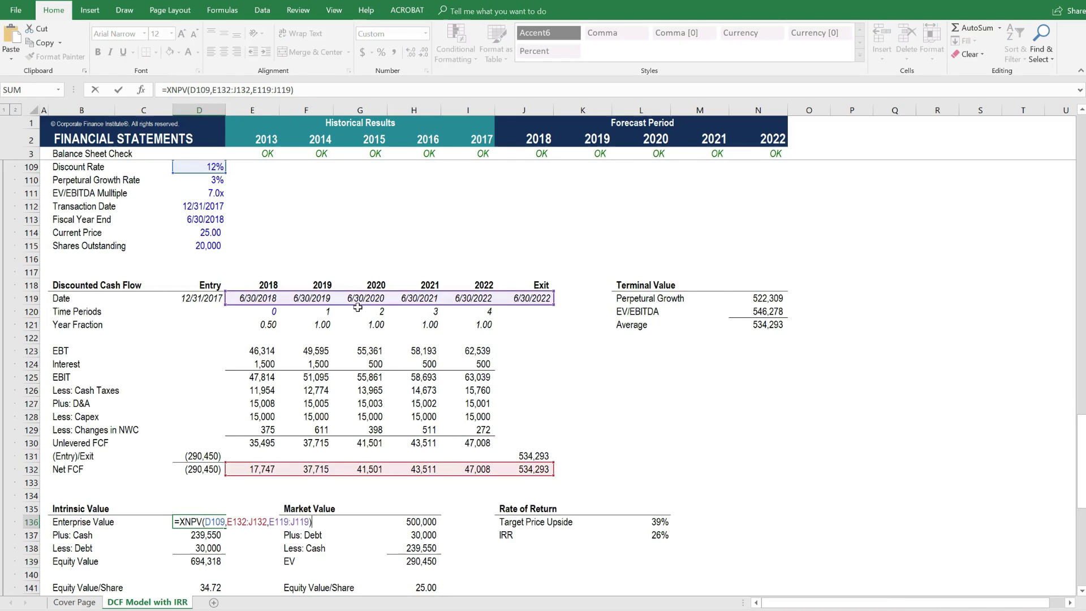
pyautogui.press('Escape')
# - View the XIRR formula in L137 unchanged, then select the DCF assumptions D108:D115
pyautogui.click(658, 535)
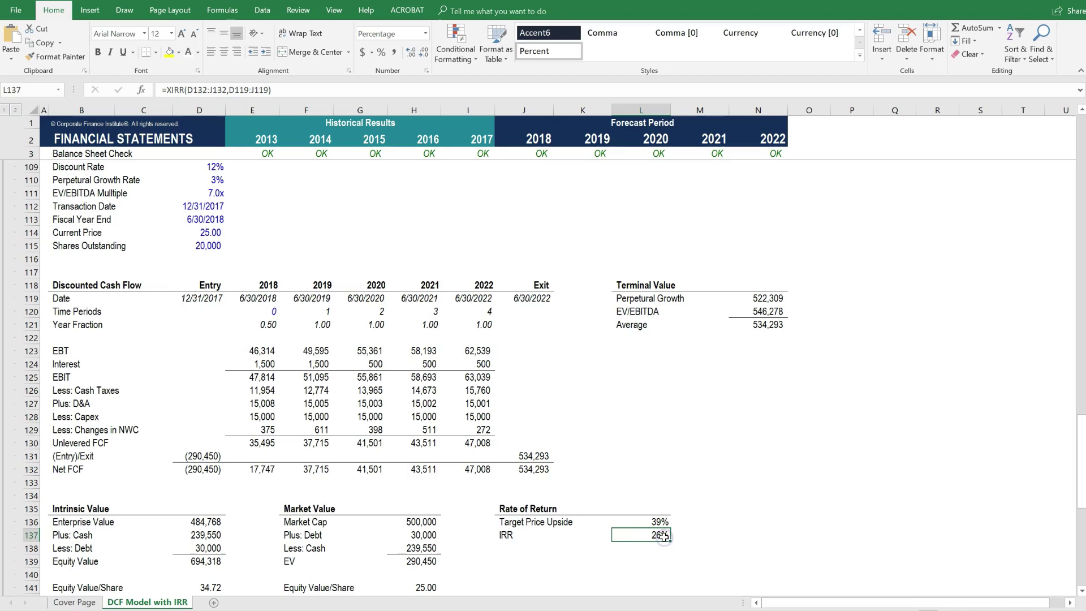
pyautogui.doubleClick(663, 535)
pyautogui.press('Escape')
pyautogui.scroll(1, 668, 468)
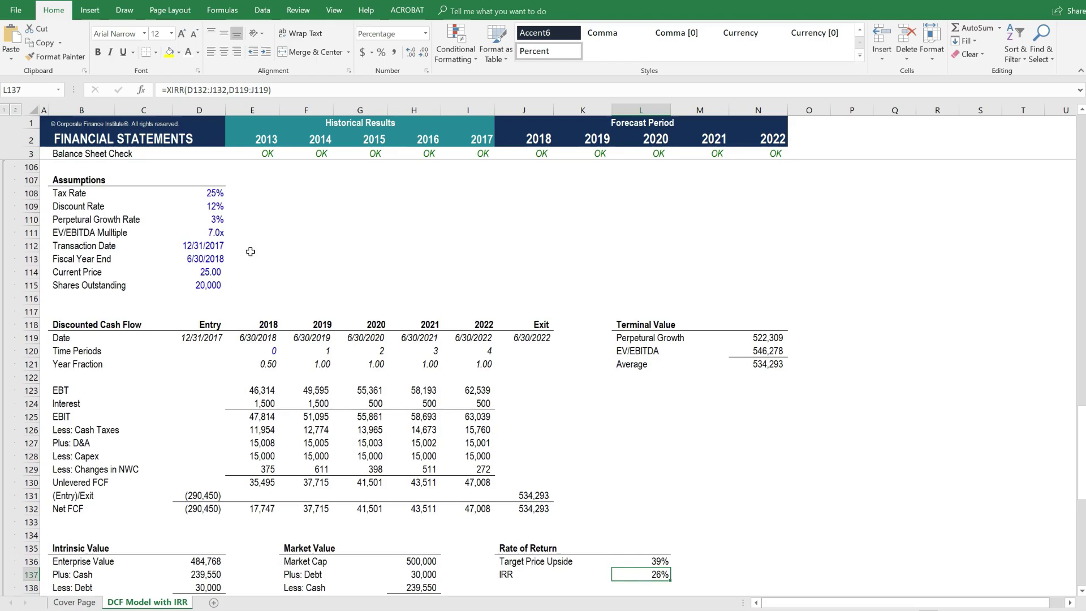
pyautogui.moveTo(212, 193); pyautogui.dragTo(210, 288)
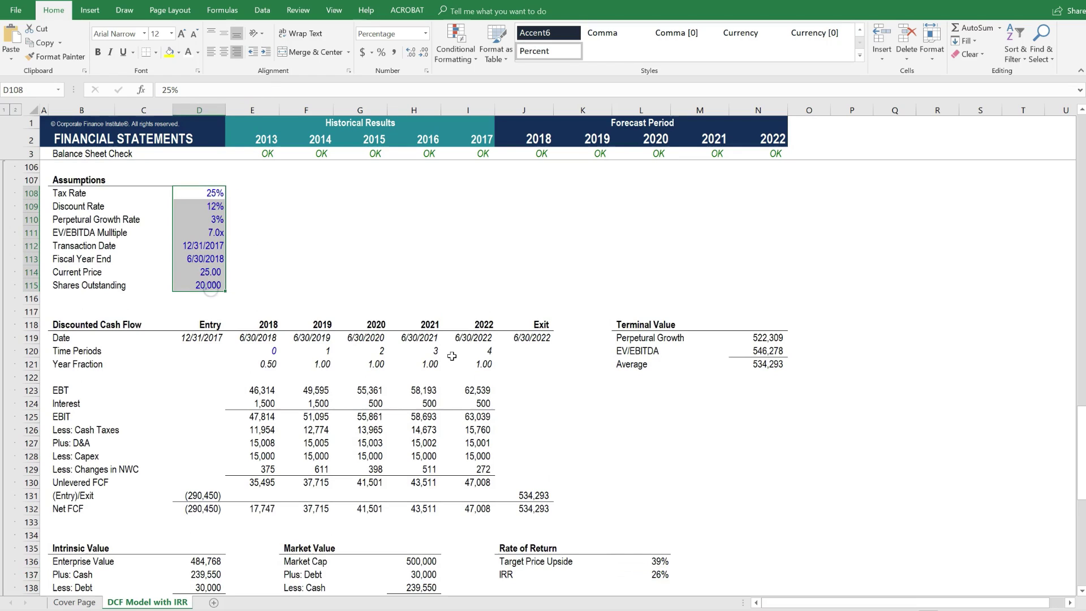
pyautogui.scroll(1, 661, 524)
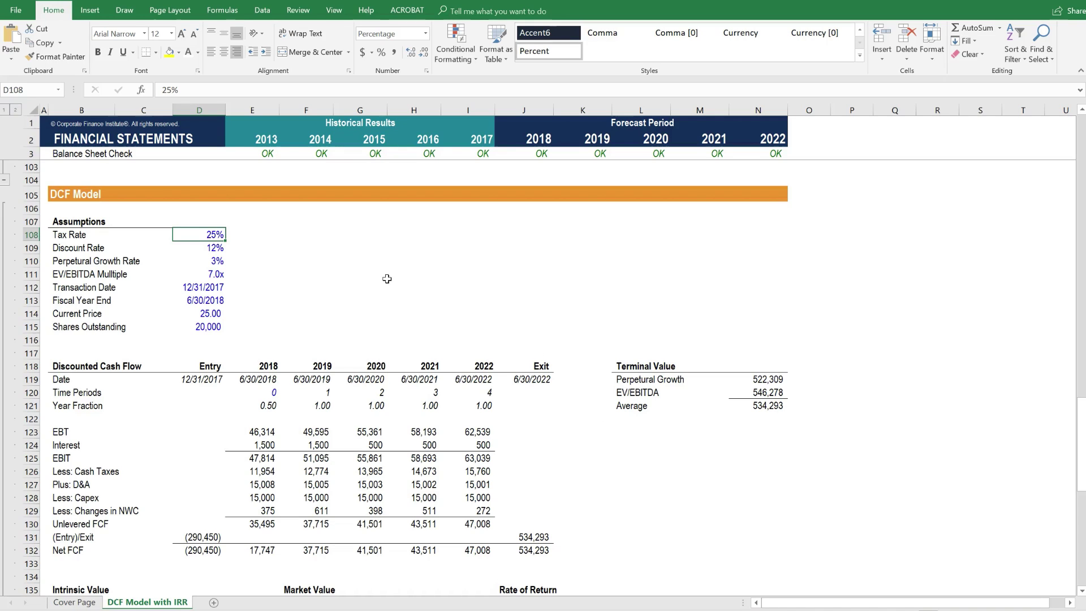
pyautogui.click(221, 11)
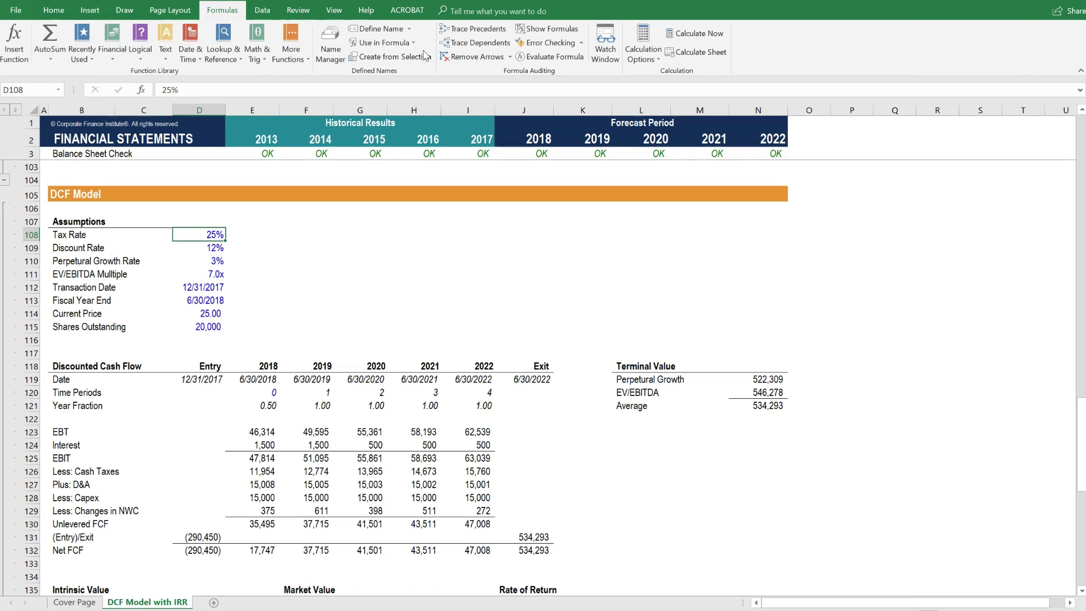
pyautogui.click(458, 45)
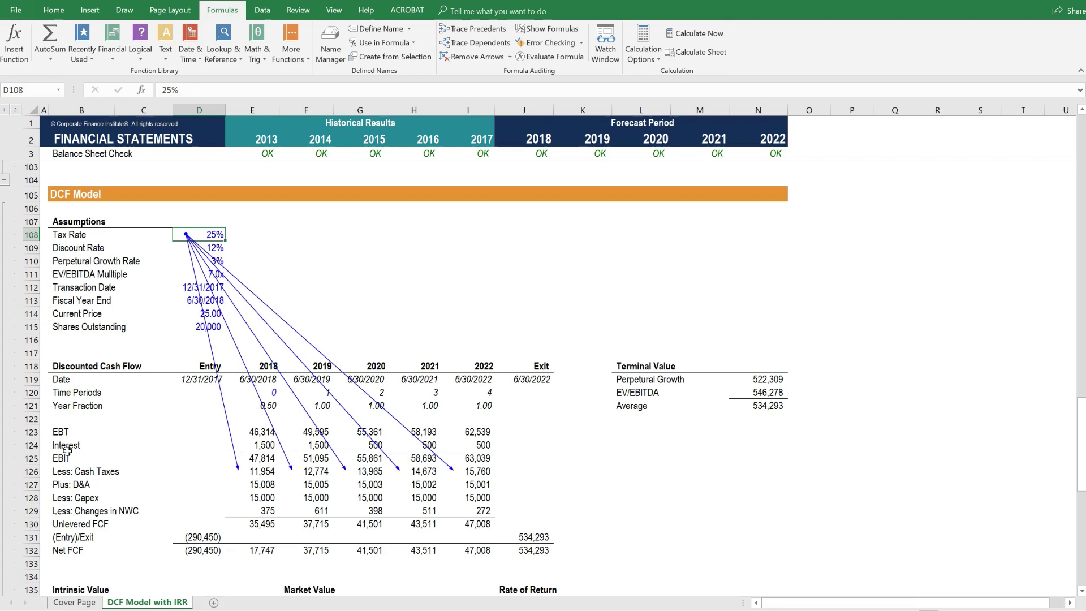
pyautogui.moveTo(68, 445); pyautogui.dragTo(475, 442)
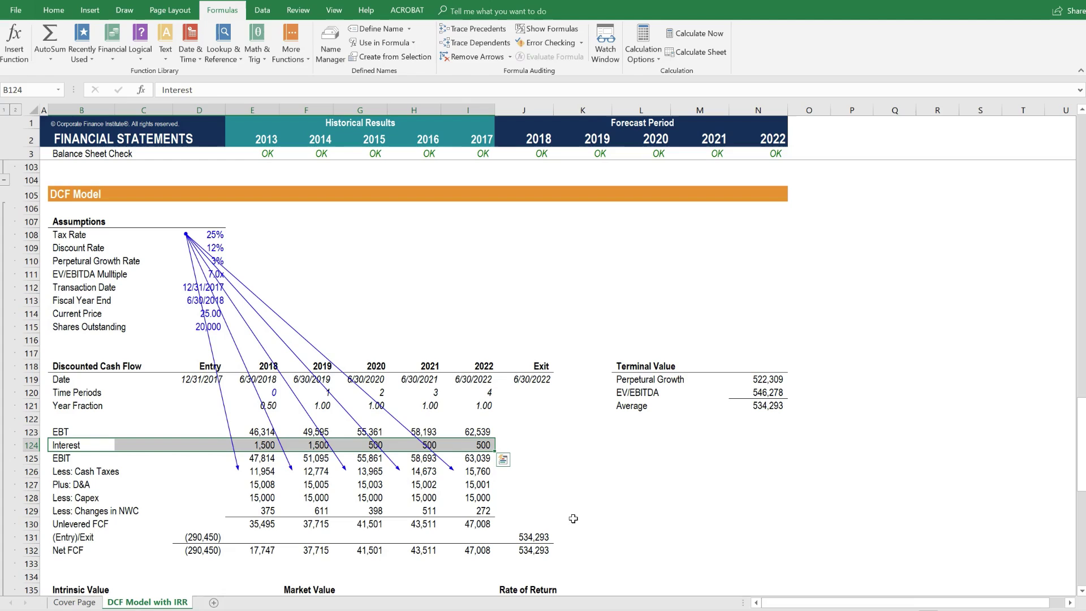
pyautogui.click(427, 471)
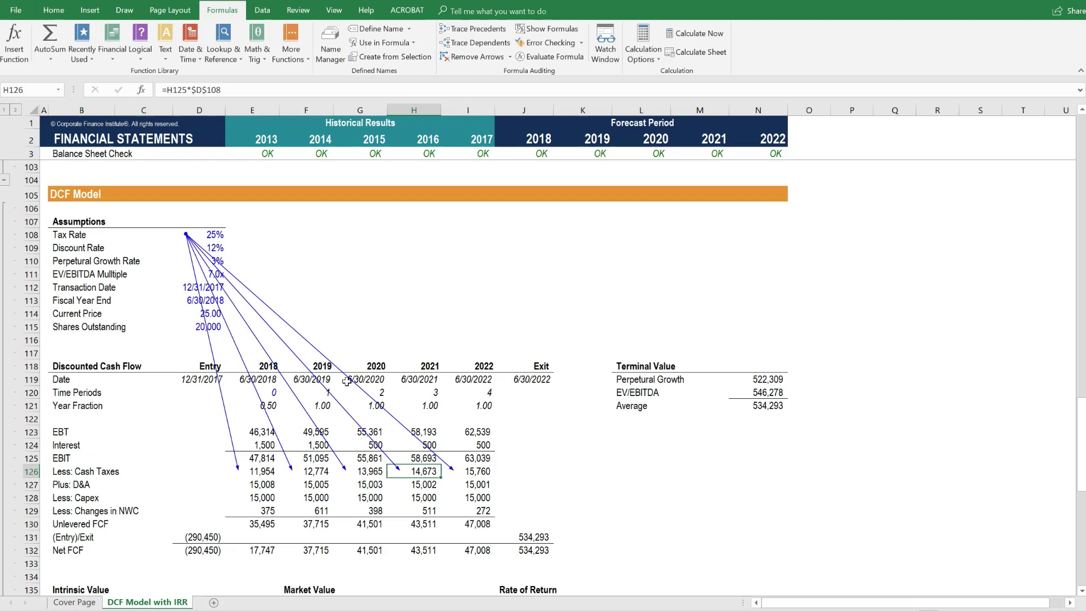
pyautogui.click(472, 57)
pyautogui.click(209, 248)
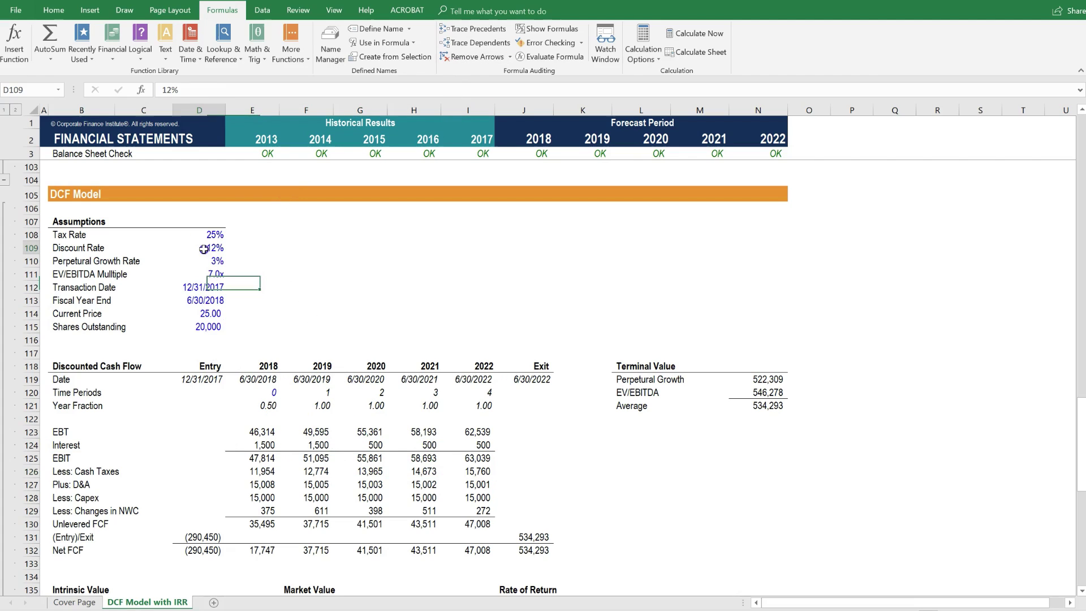
pyautogui.click(474, 42)
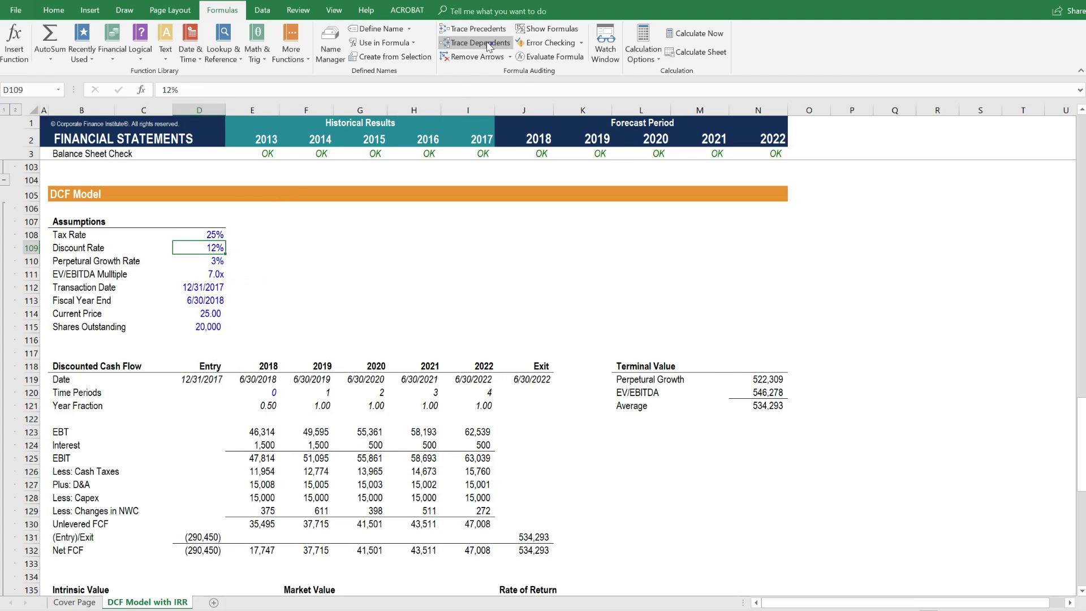
pyautogui.click(769, 381)
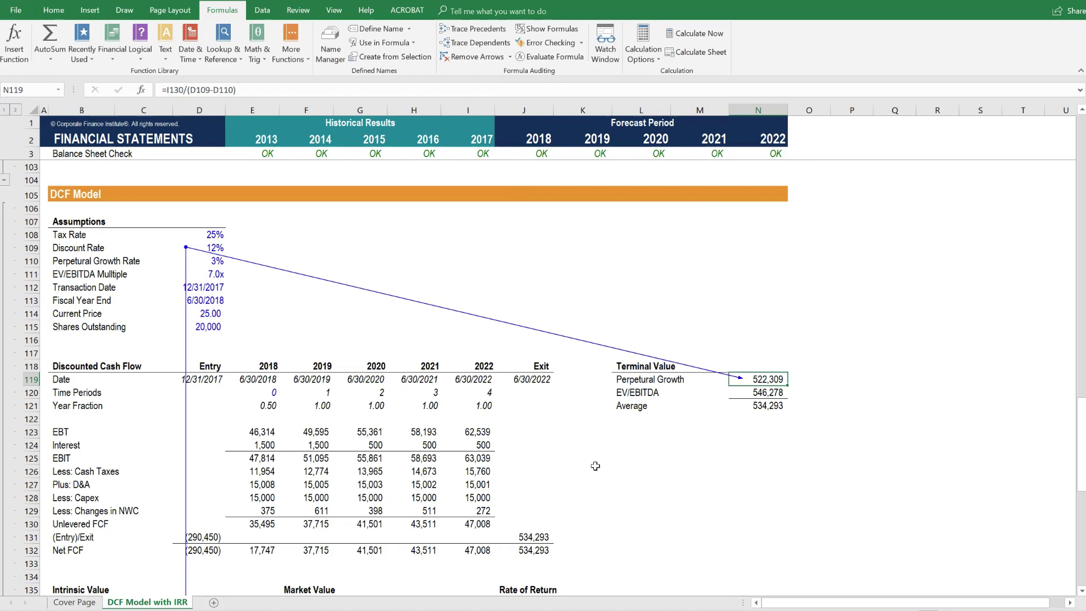
pyautogui.scroll(-1, 595, 466)
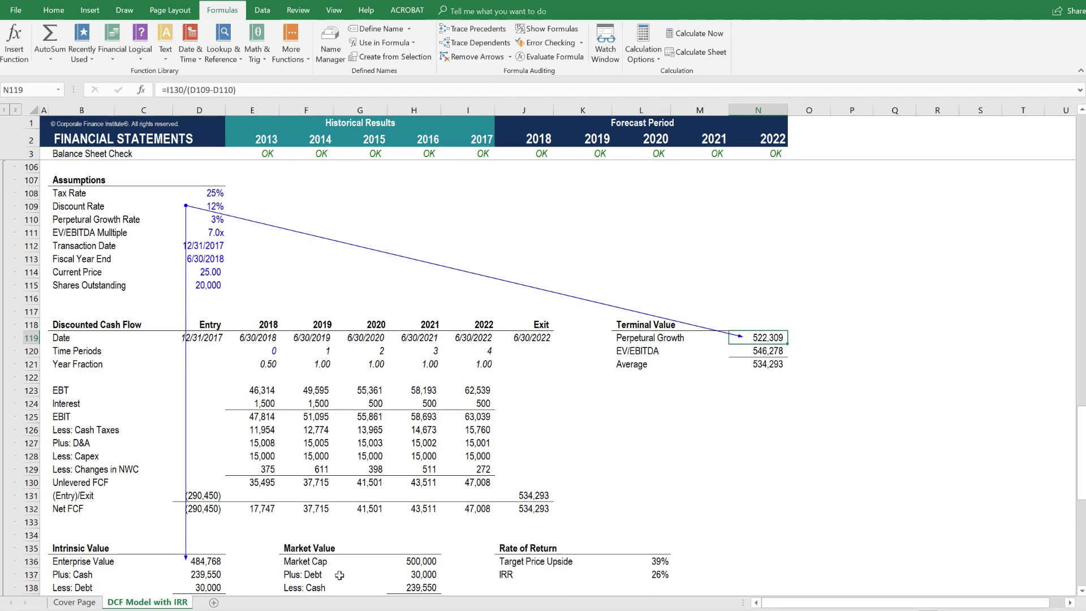
pyautogui.click(208, 562)
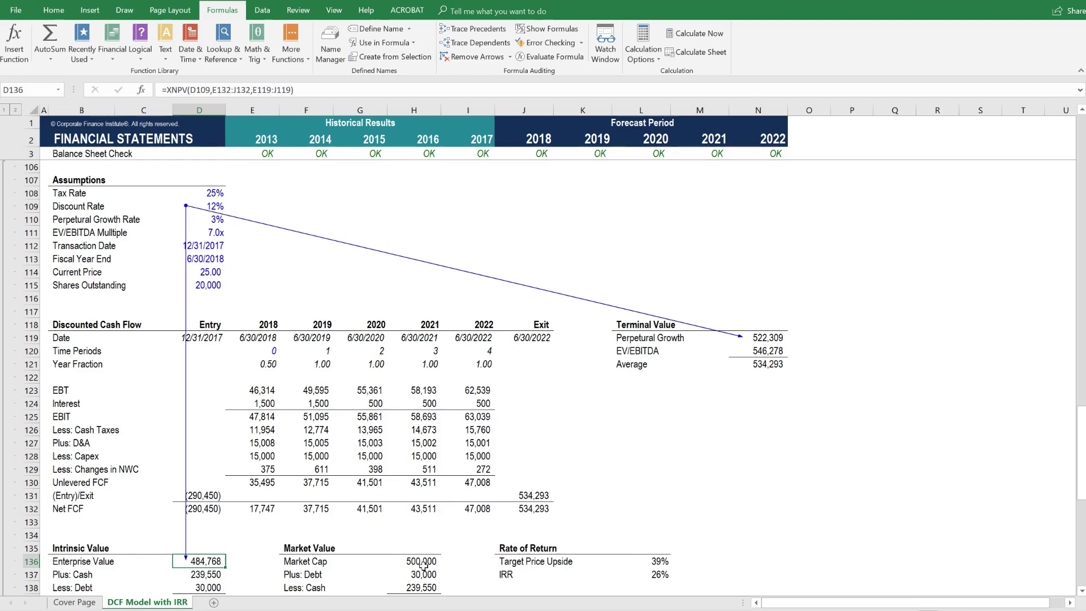
pyautogui.press('F2')
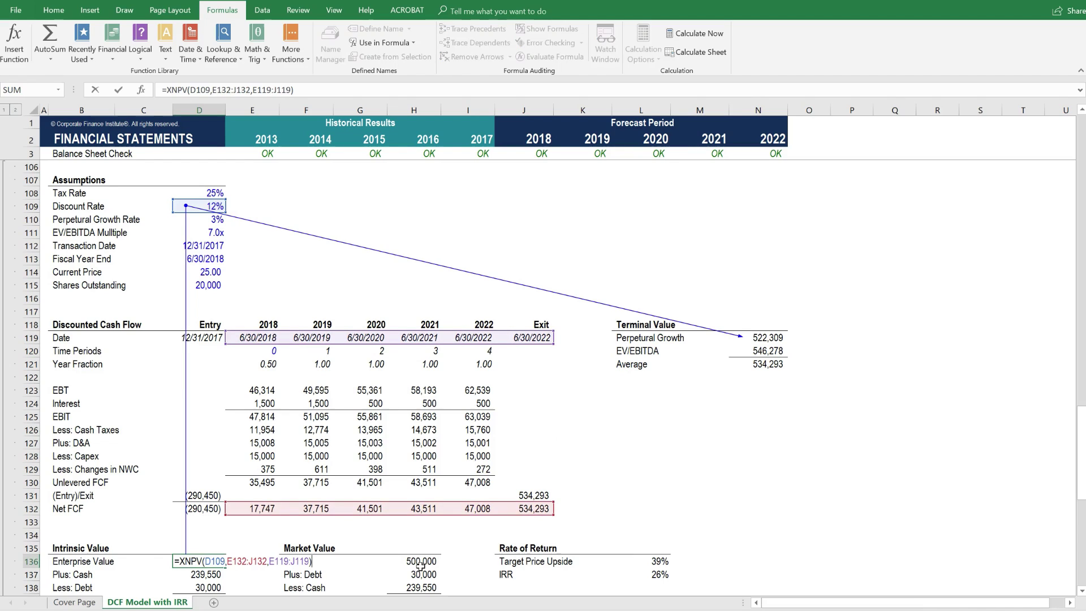
pyautogui.press('Escape')
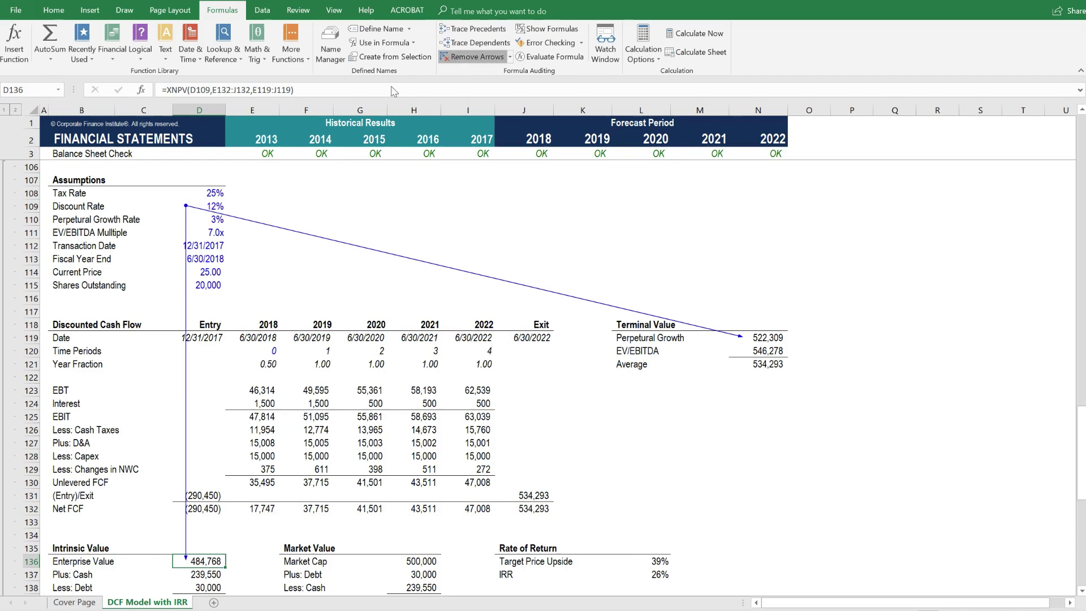
pyautogui.click(214, 220)
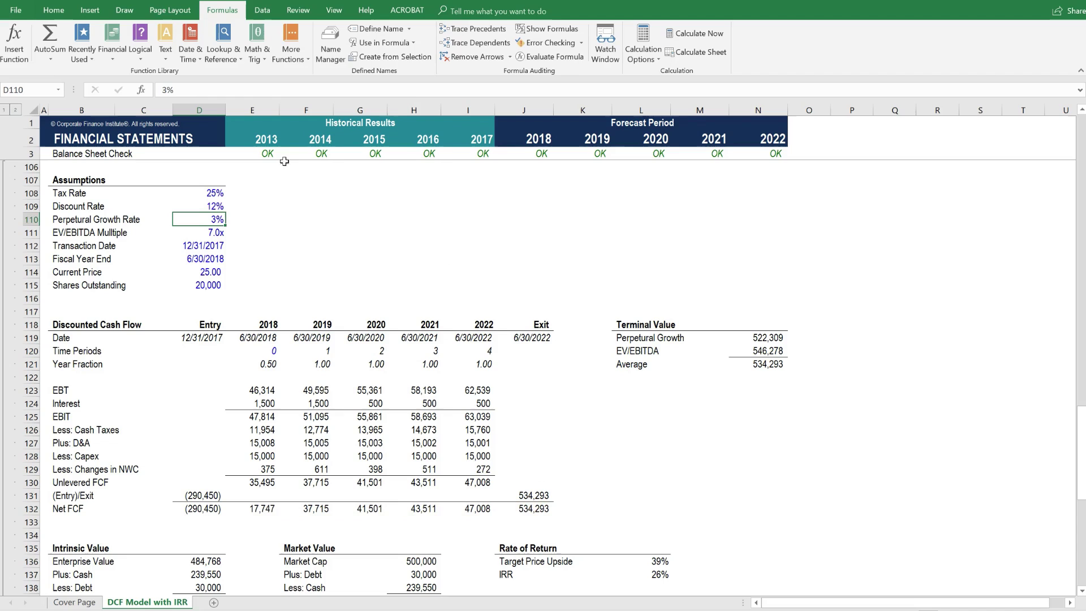
pyautogui.click(459, 43)
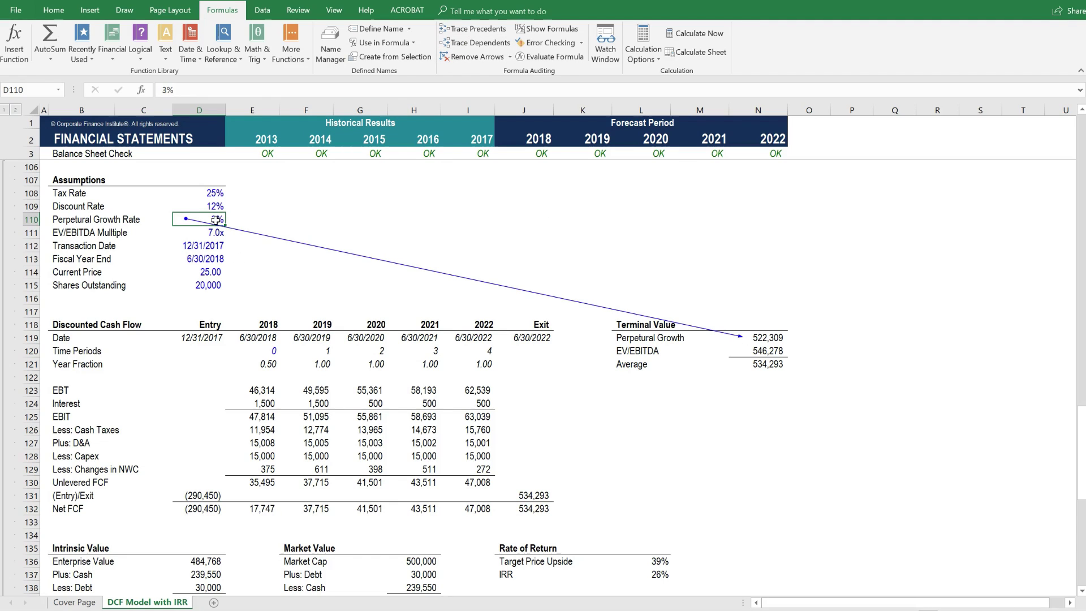
pyautogui.click(477, 56)
pyautogui.press('Down')
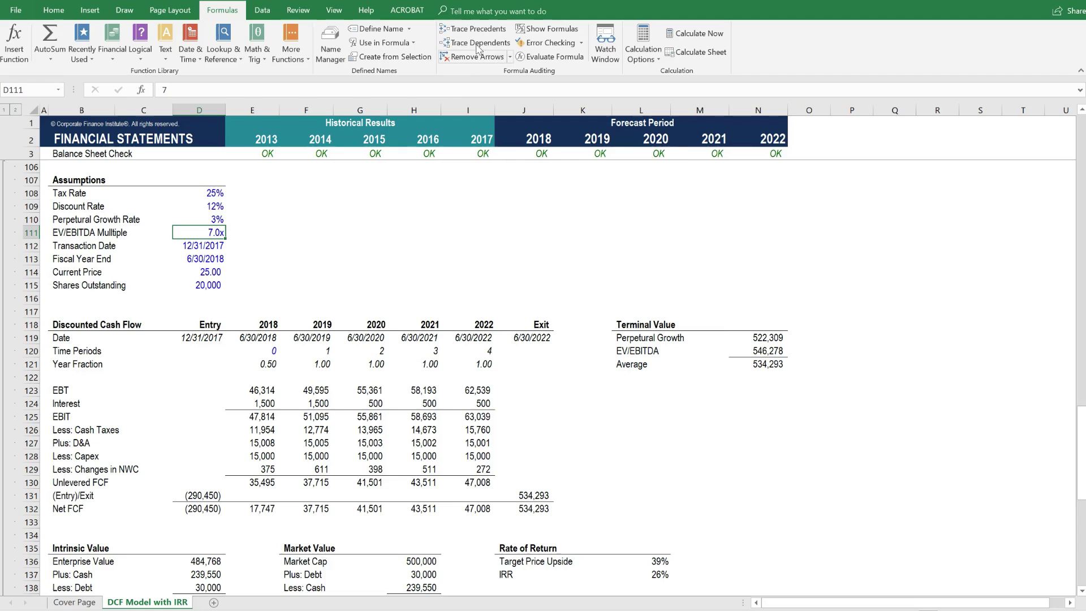
pyautogui.click(479, 43)
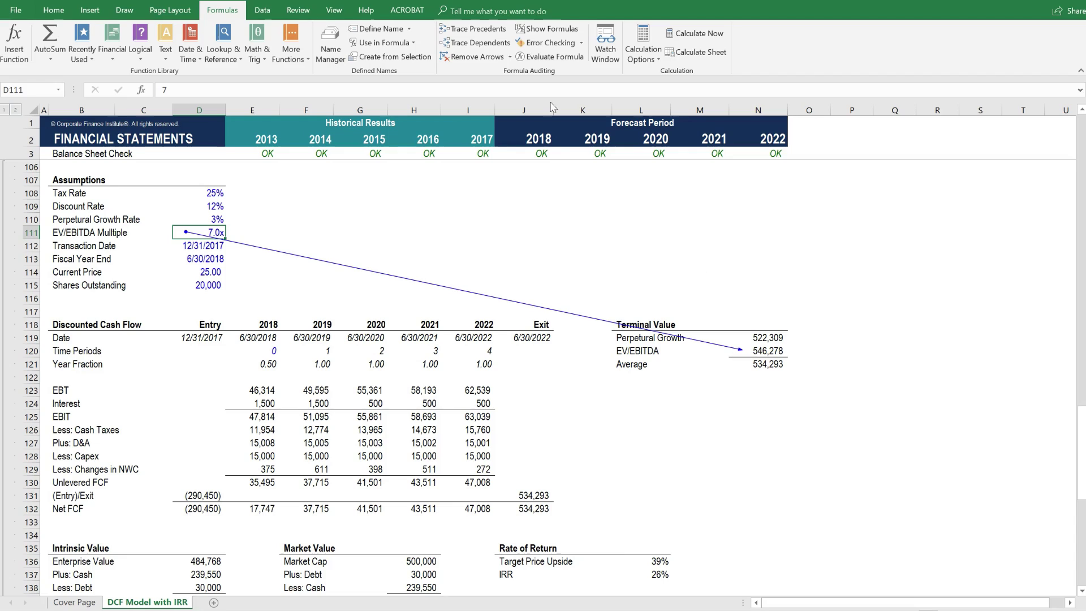
pyautogui.click(477, 57)
pyautogui.press('Down')
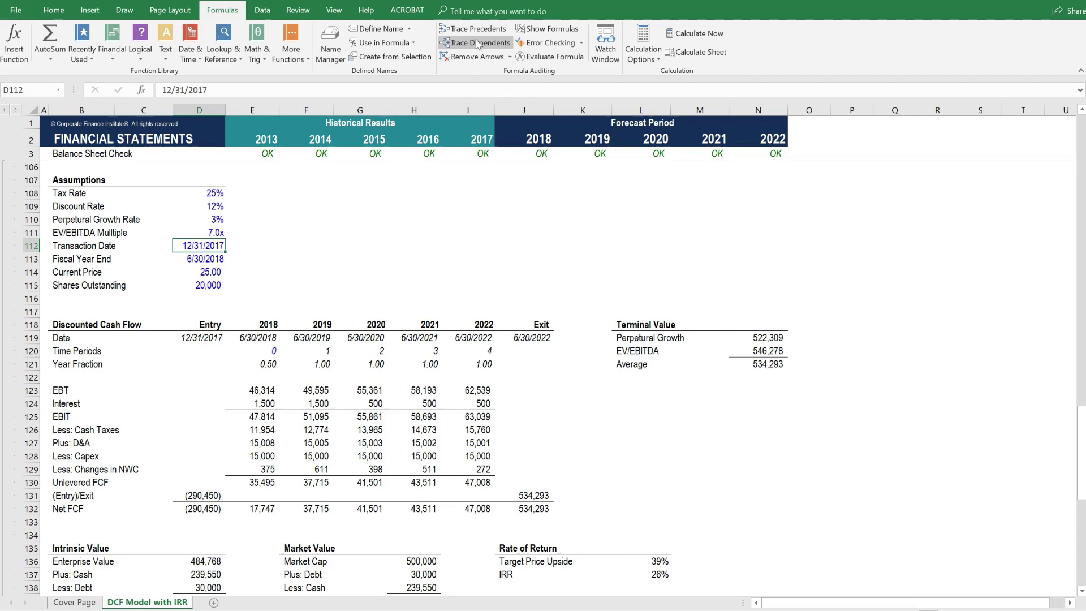
pyautogui.click(475, 42)
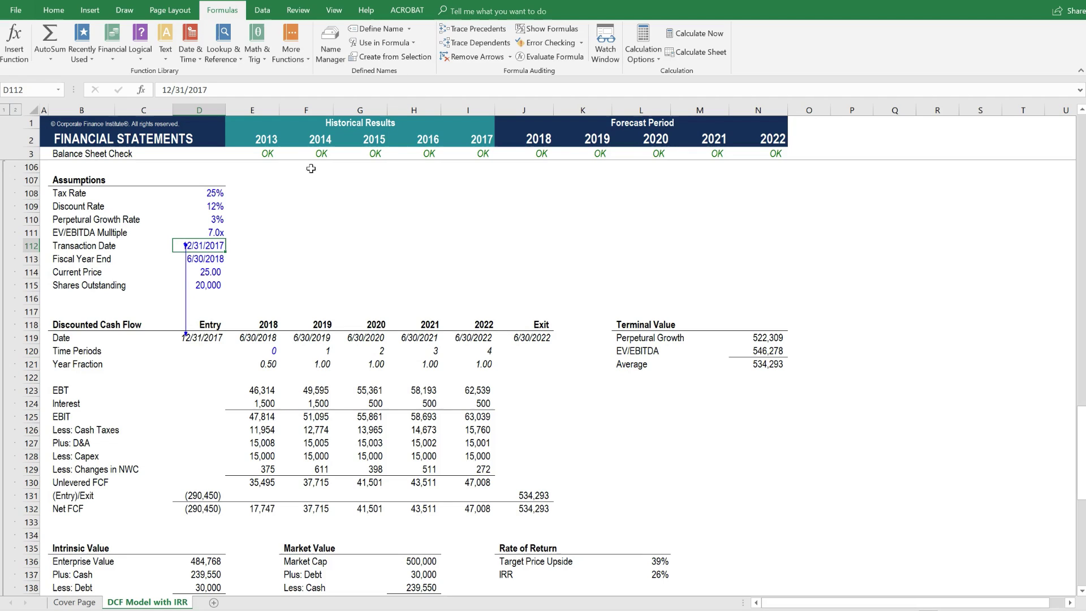
# - Clear the Transaction Date arrow and trace dependents of the Fiscal Year End in D113
pyautogui.click(473, 56)
pyautogui.press('Down')
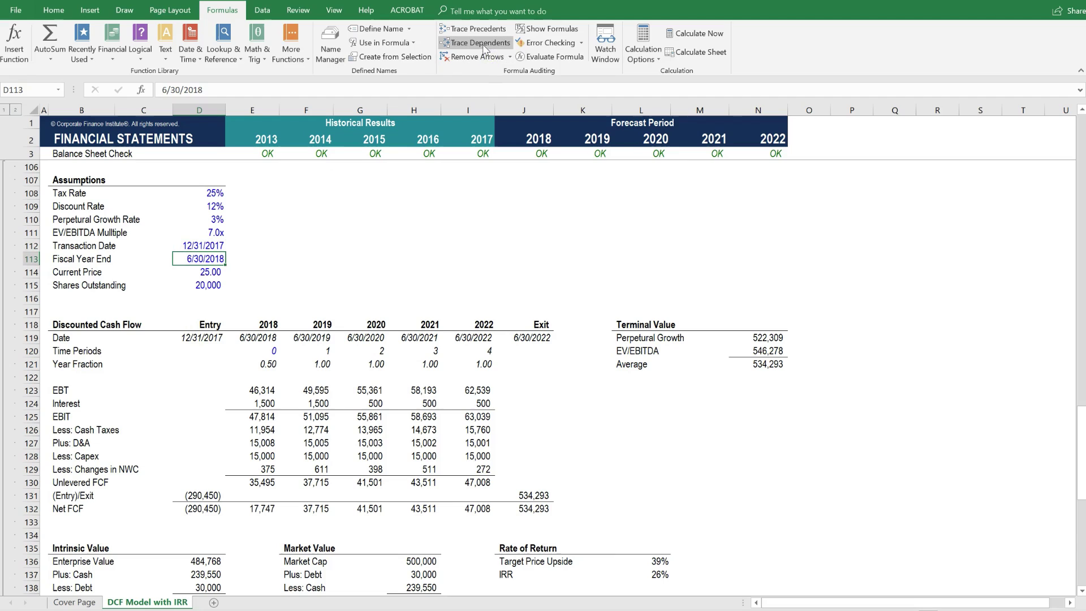
pyautogui.click(475, 42)
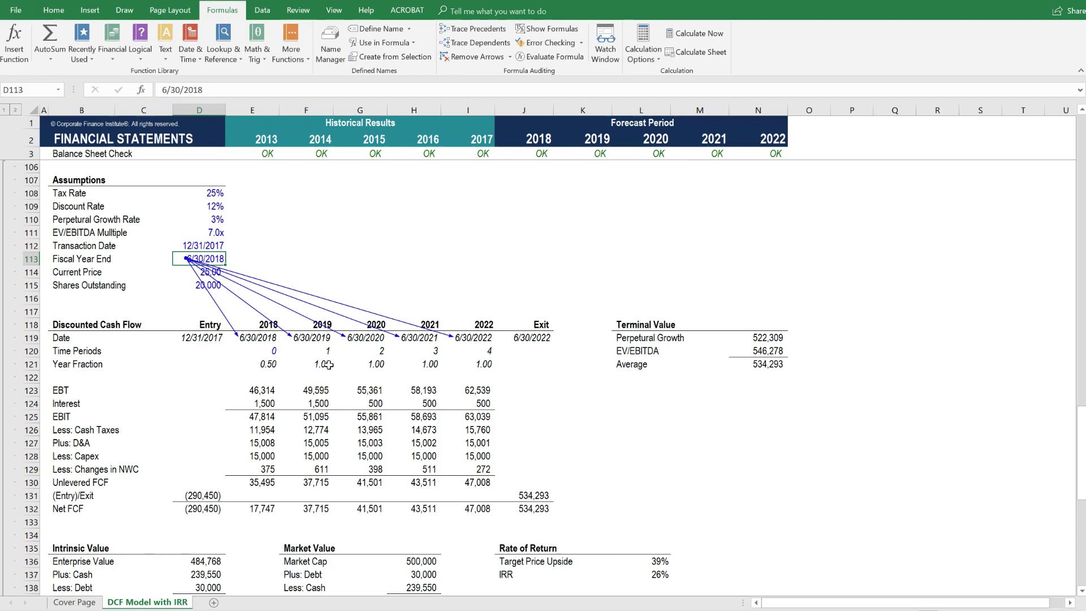
# - Inspect the date formulas in D119 and E119 and the 2018 YEARFRAC formula in E121
pyautogui.click(253, 337)
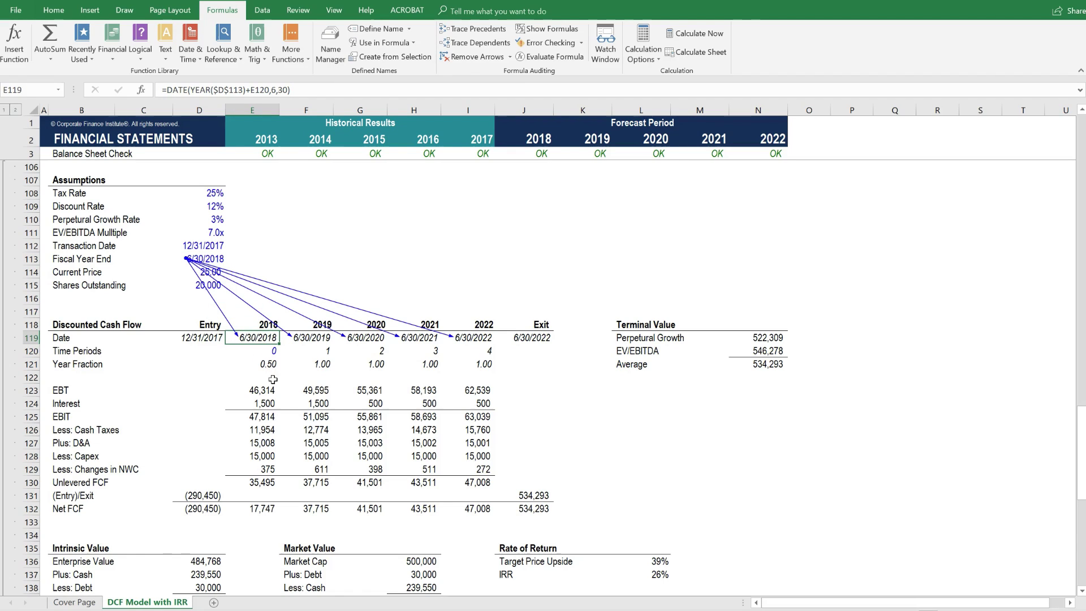
pyautogui.click(264, 364)
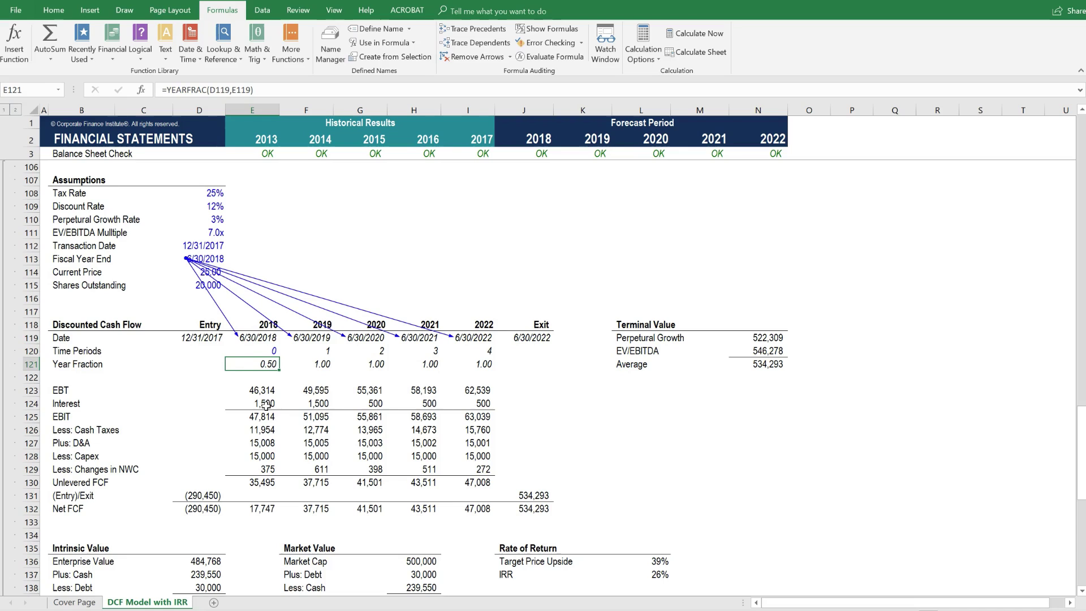
pyautogui.press('F2')
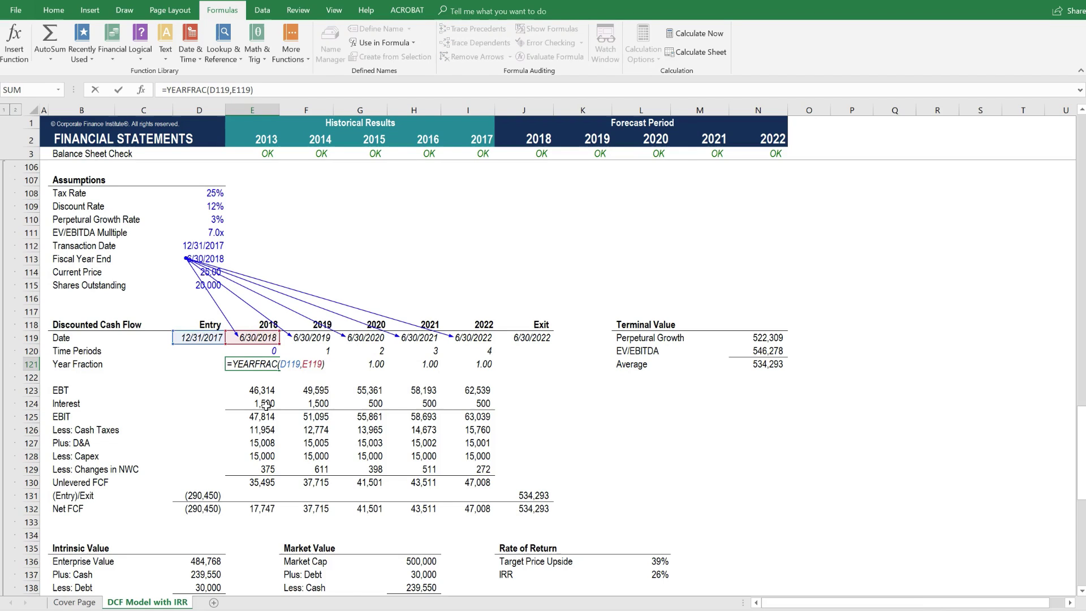
pyautogui.press('Escape')
pyautogui.click(212, 337)
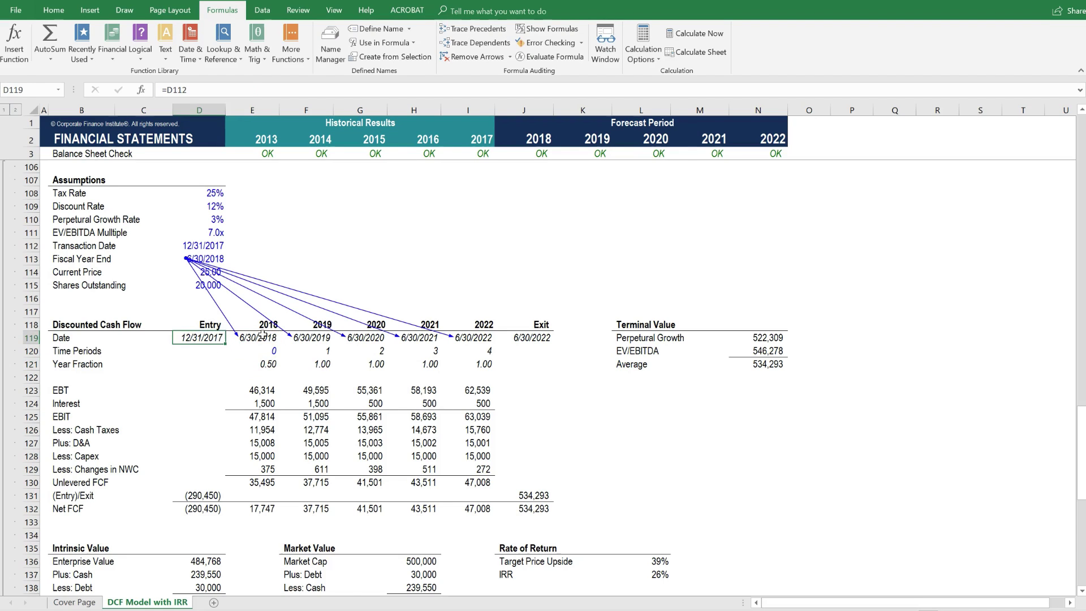
pyautogui.moveTo(217, 337); pyautogui.dragTo(254, 337)
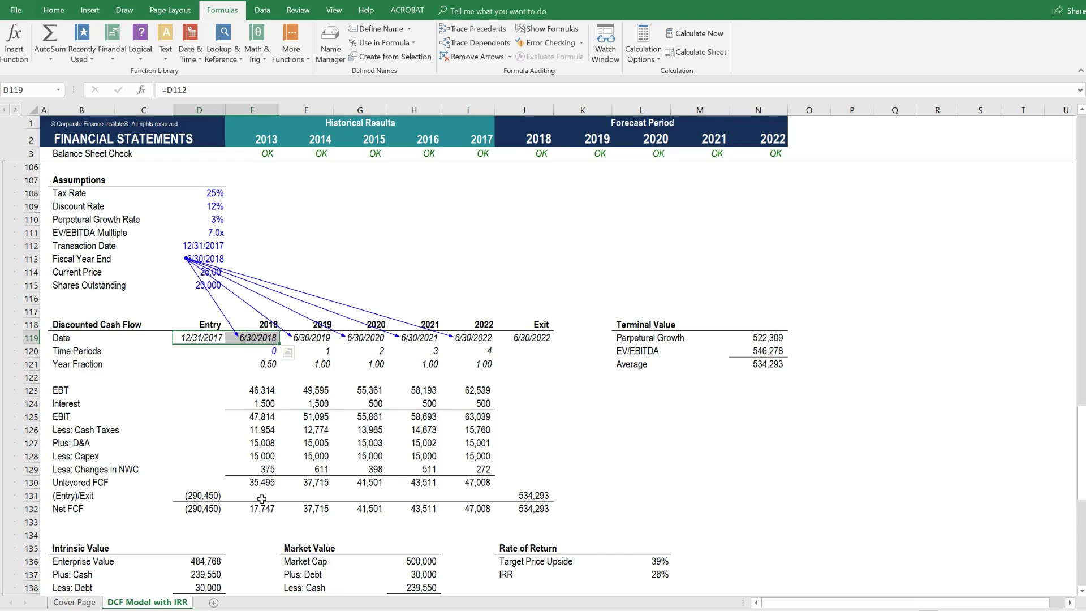
pyautogui.doubleClick(263, 367)
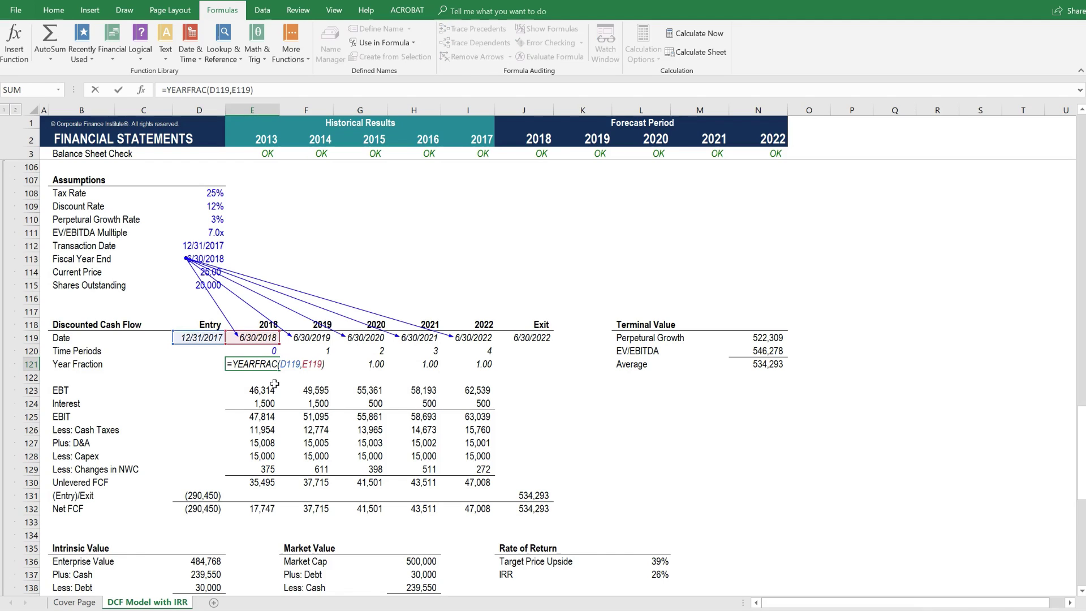
pyautogui.press('Escape')
# - Inspect the 2018 Unlevered FCF and Net FCF formulas, then remove all tracer arrows
pyautogui.moveTo(266, 324); pyautogui.dragTo(262, 497)
pyautogui.click(261, 482)
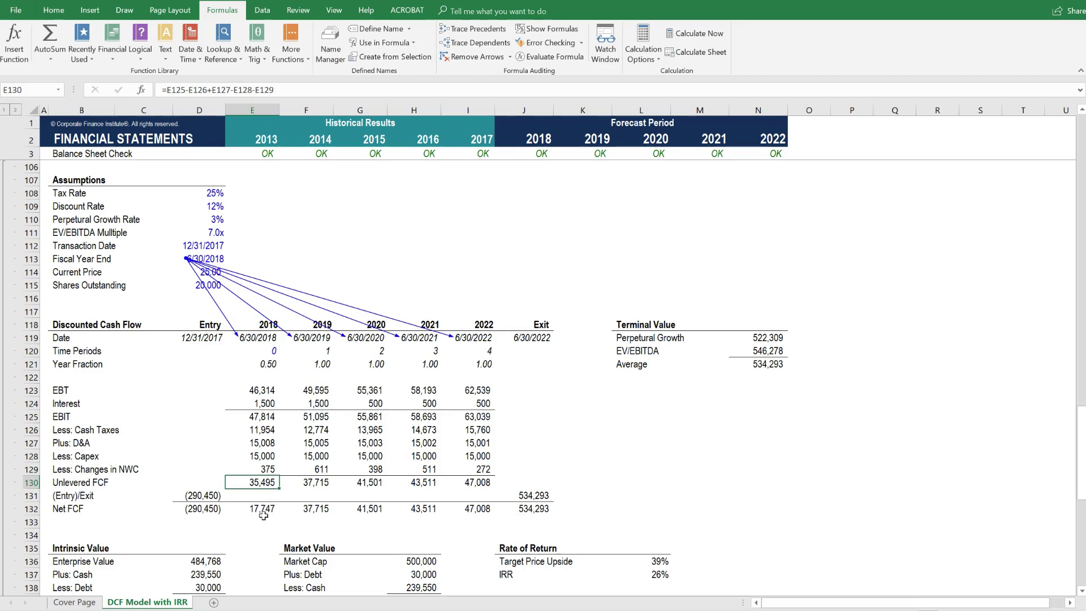
pyautogui.click(262, 509)
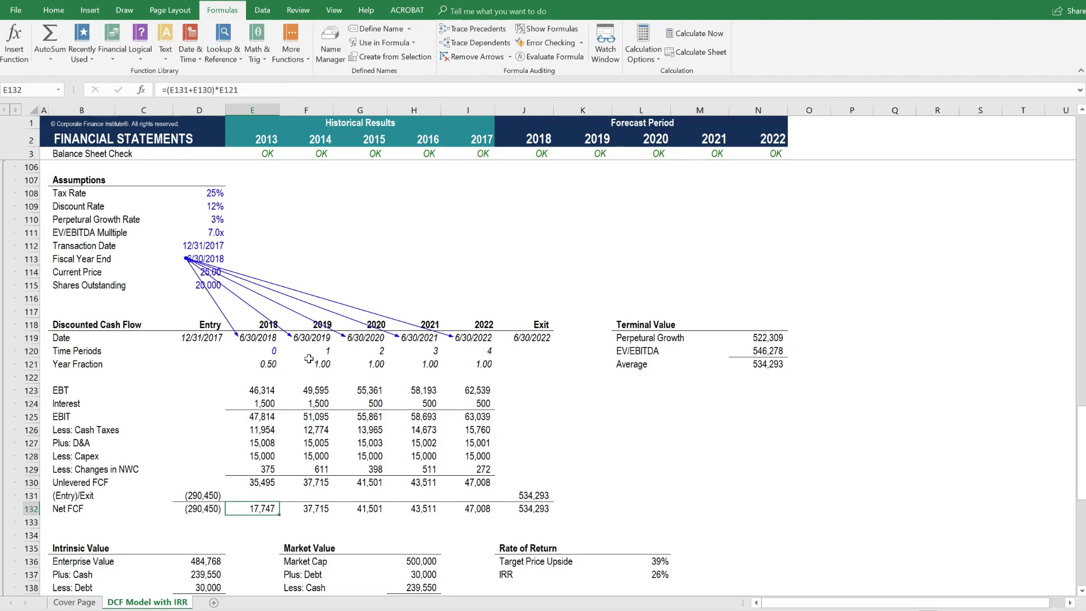
pyautogui.moveTo(316, 360); pyautogui.dragTo(481, 364)
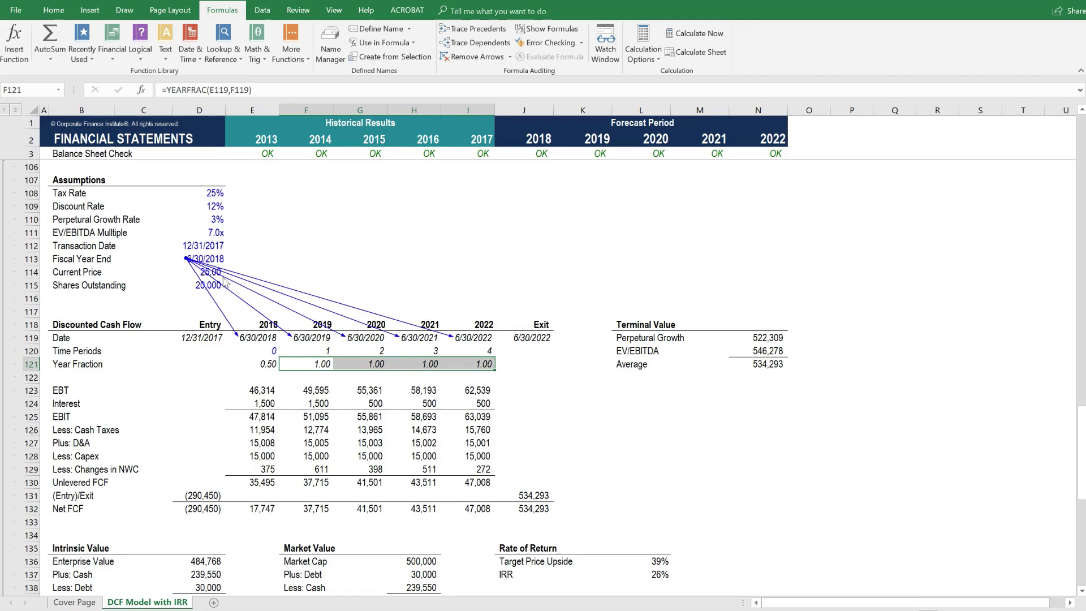
pyautogui.moveTo(222, 247); pyautogui.dragTo(223, 260)
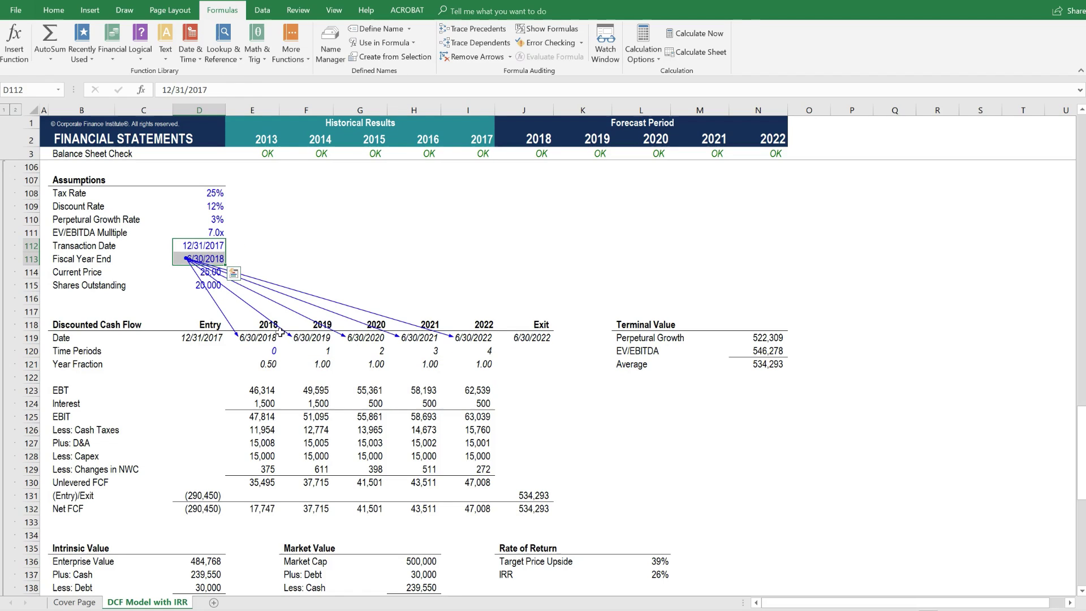
pyautogui.click(489, 57)
pyautogui.click(210, 272)
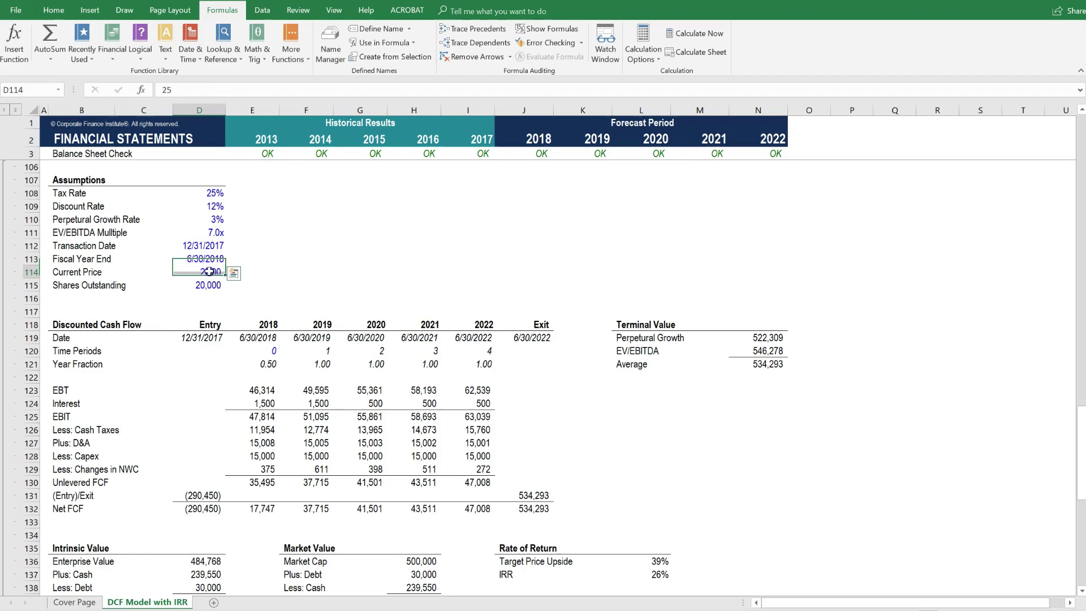
pyautogui.click(475, 43)
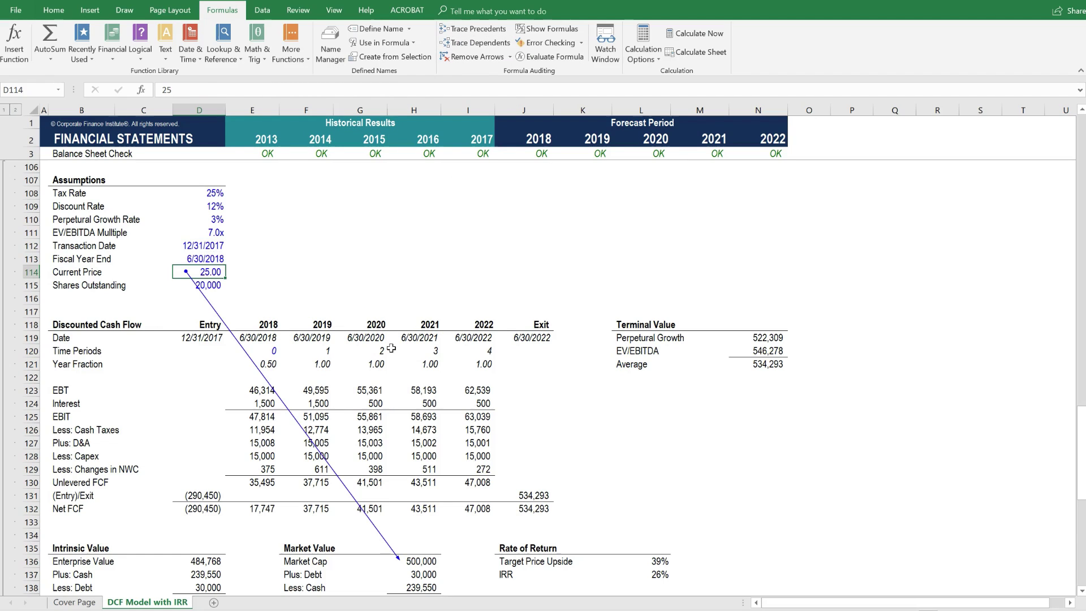
pyautogui.click(427, 562)
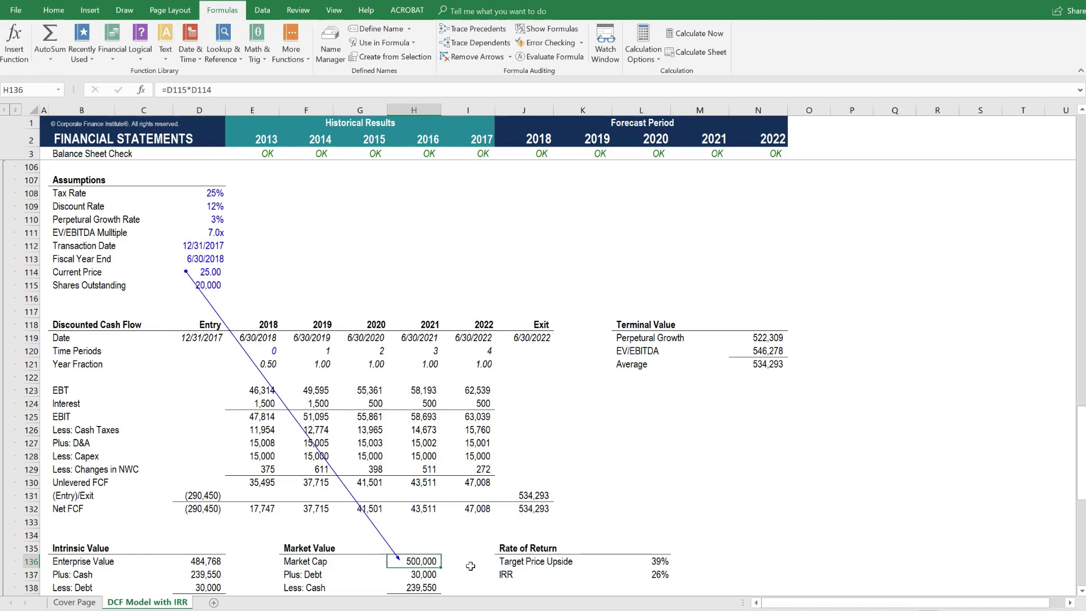
pyautogui.scroll(-1, 468, 563)
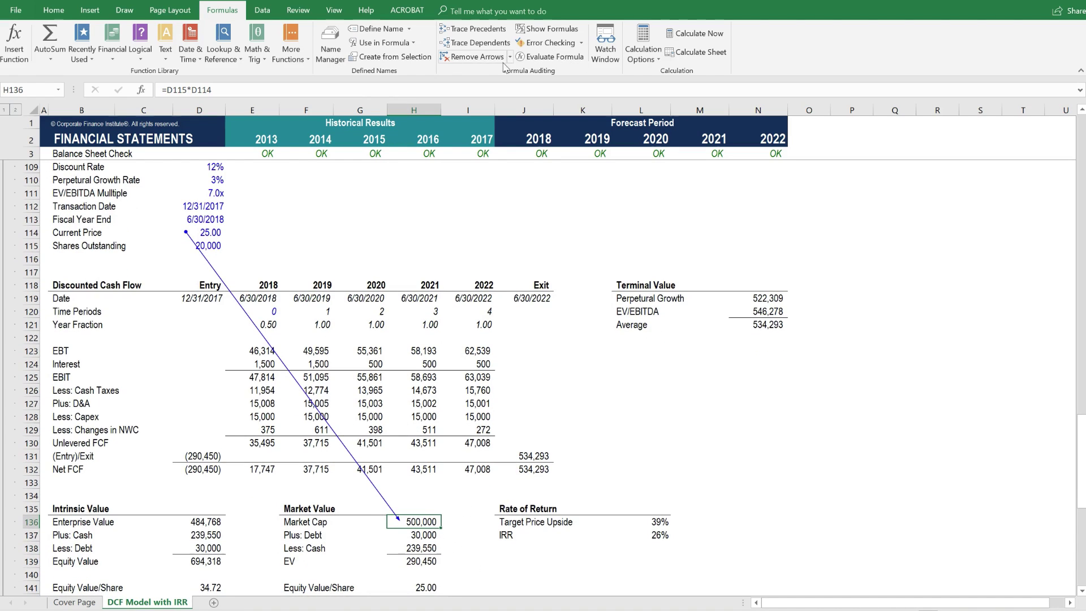
pyautogui.click(475, 57)
pyautogui.click(210, 246)
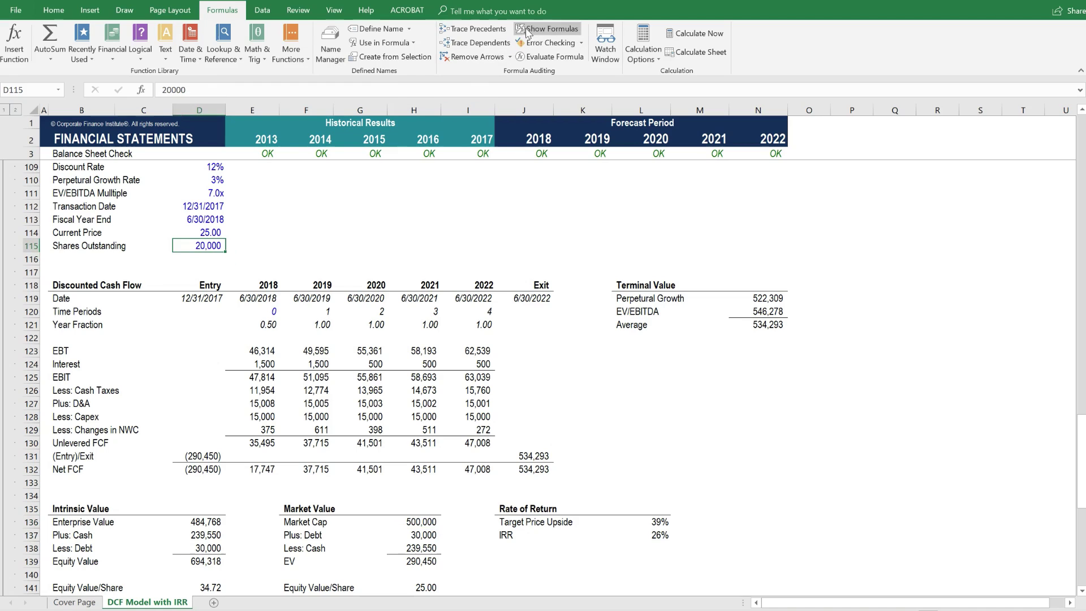
pyautogui.click(477, 46)
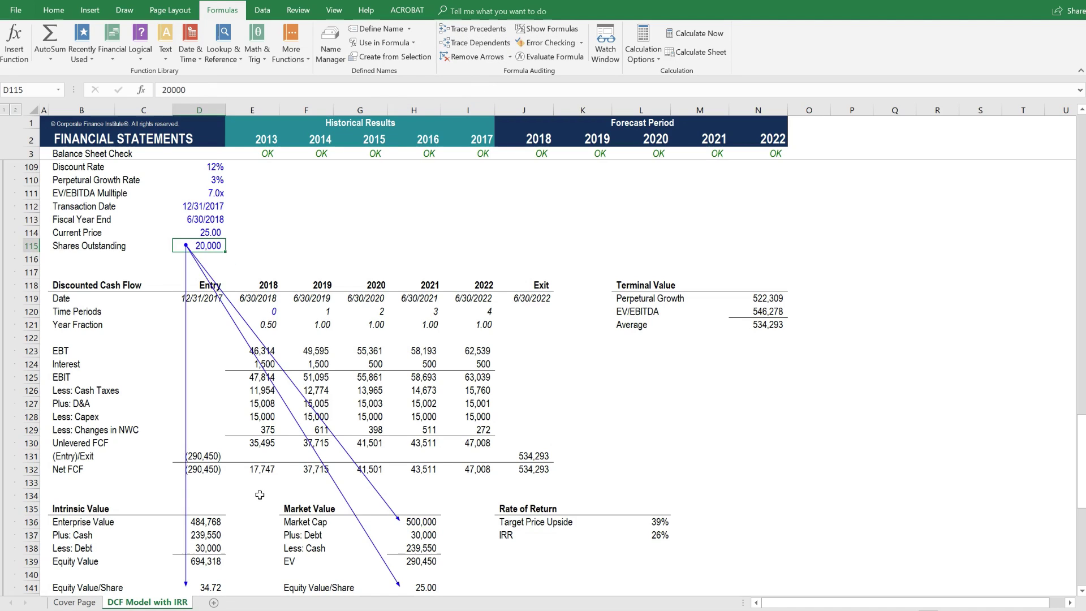
pyautogui.scroll(-1, 259, 495)
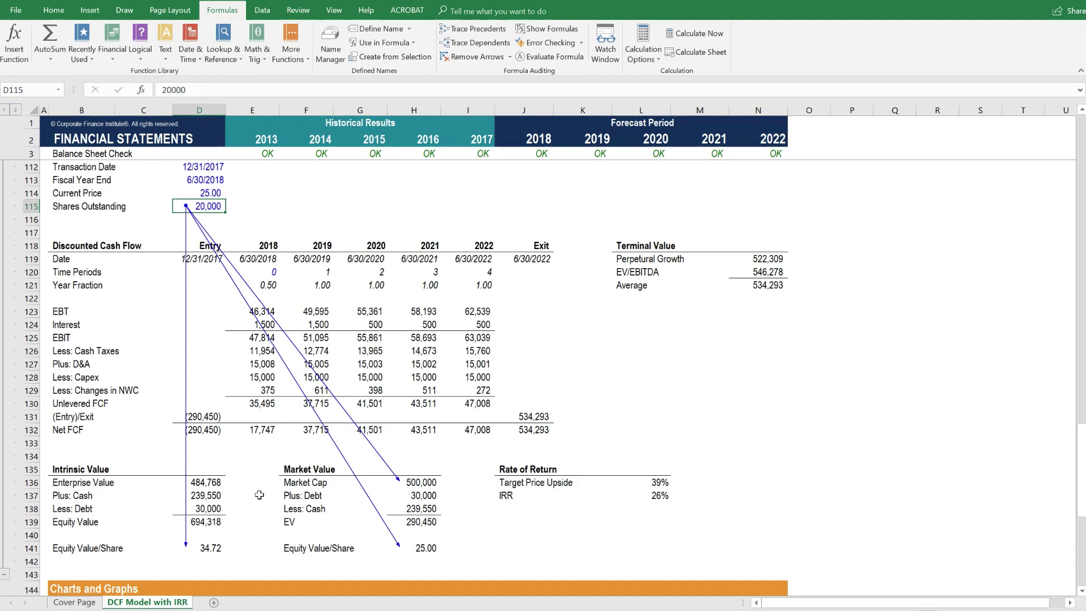
pyautogui.click(205, 548)
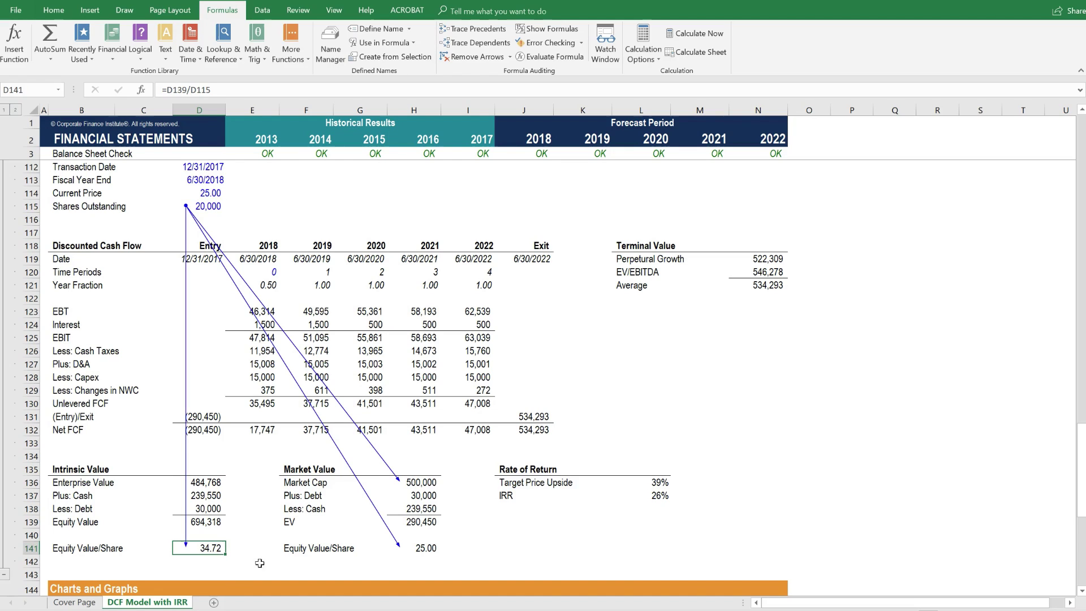
pyautogui.click(415, 480)
pyautogui.press('Down')
pyautogui.press('Down')
pyautogui.press('Down')
pyautogui.press('Down')
pyautogui.press('Down')
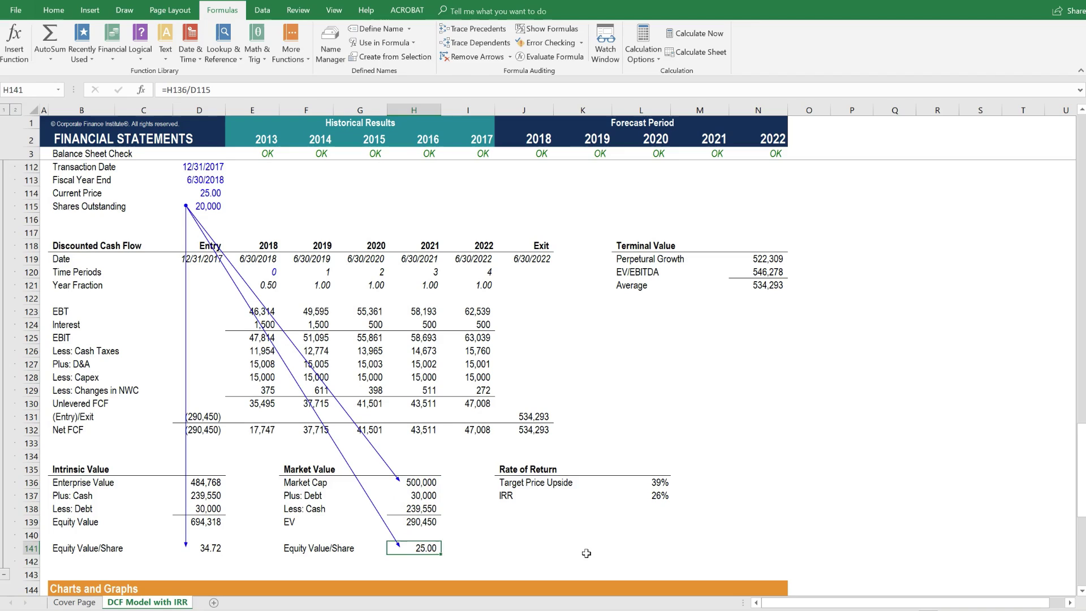
pyautogui.press('F2')
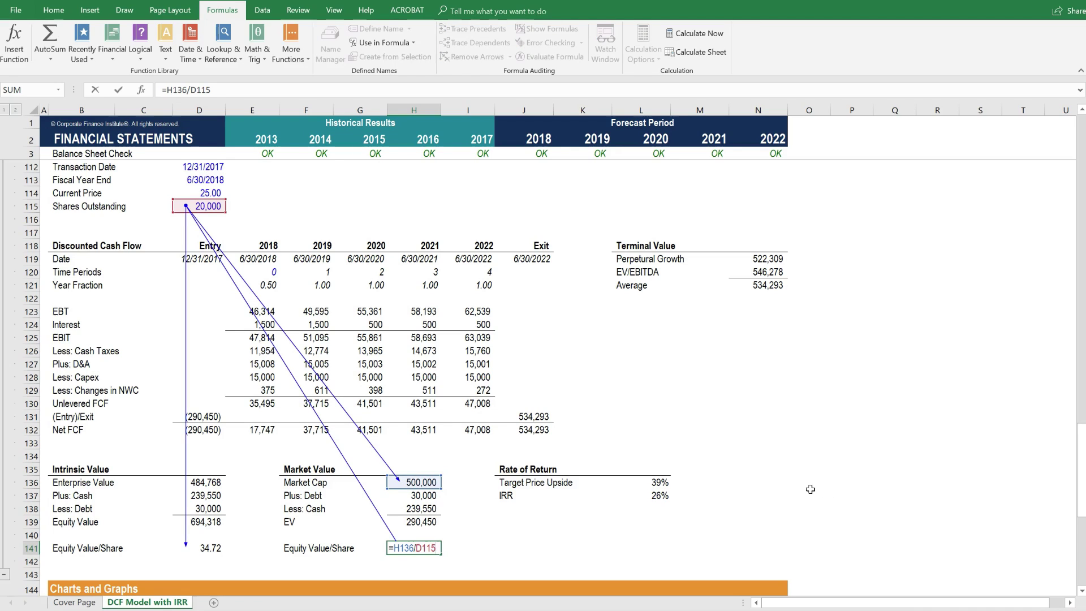
pyautogui.press('Escape')
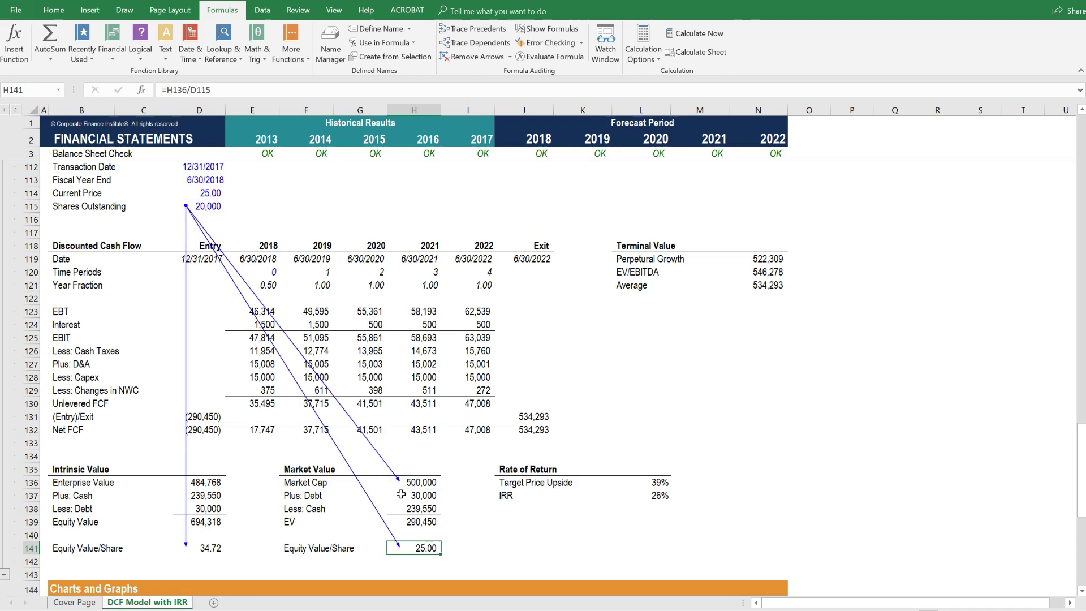
pyautogui.click(210, 192)
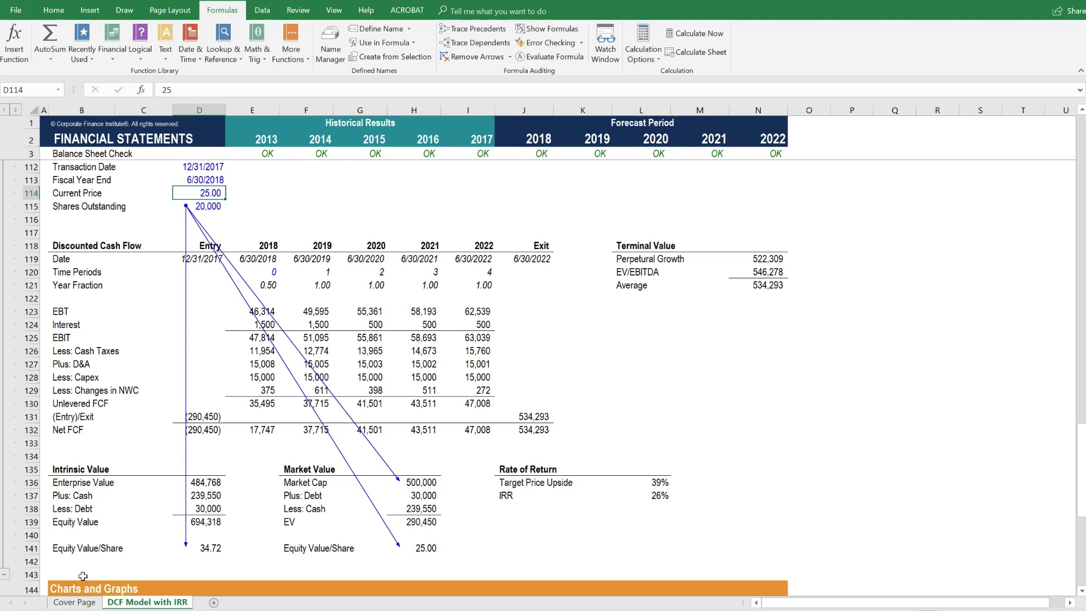
pyautogui.click(472, 57)
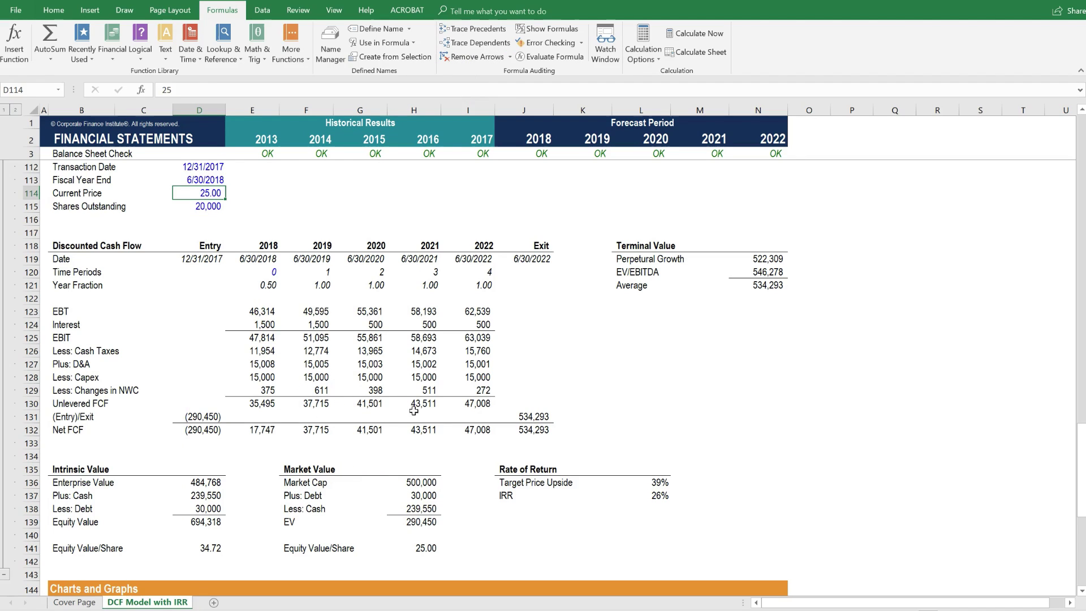
pyautogui.doubleClick(212, 486)
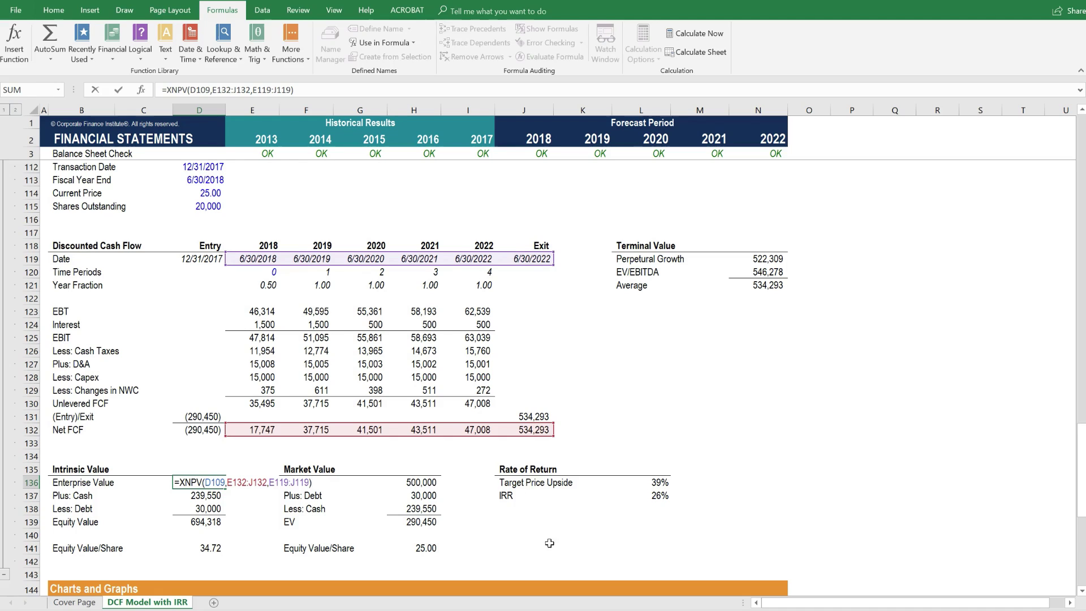
pyautogui.click(640, 498)
pyautogui.doubleClick(641, 498)
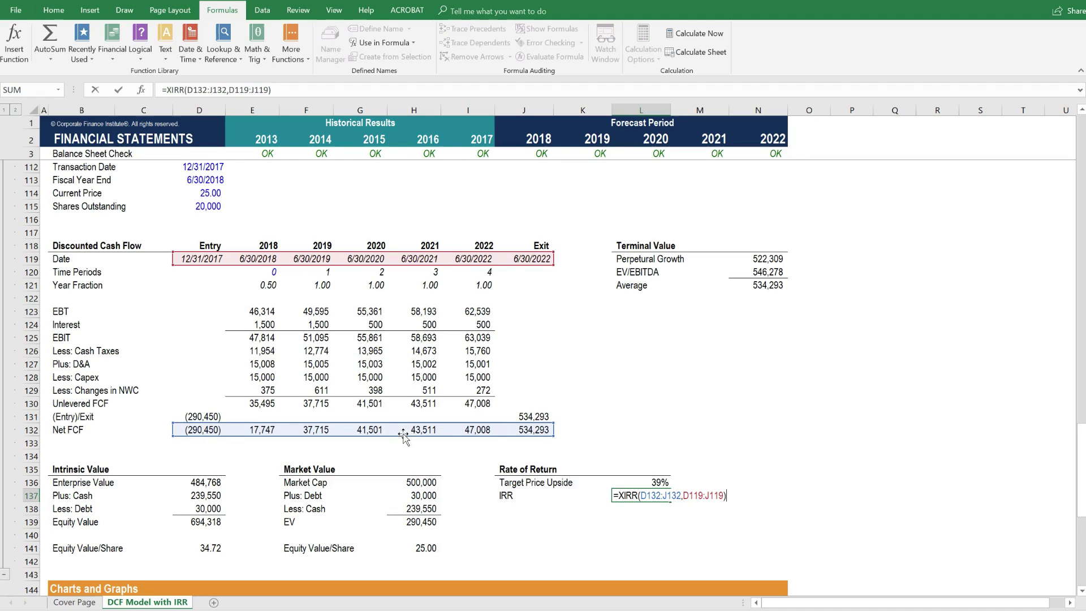
pyautogui.click(538, 429)
pyautogui.press('F2')
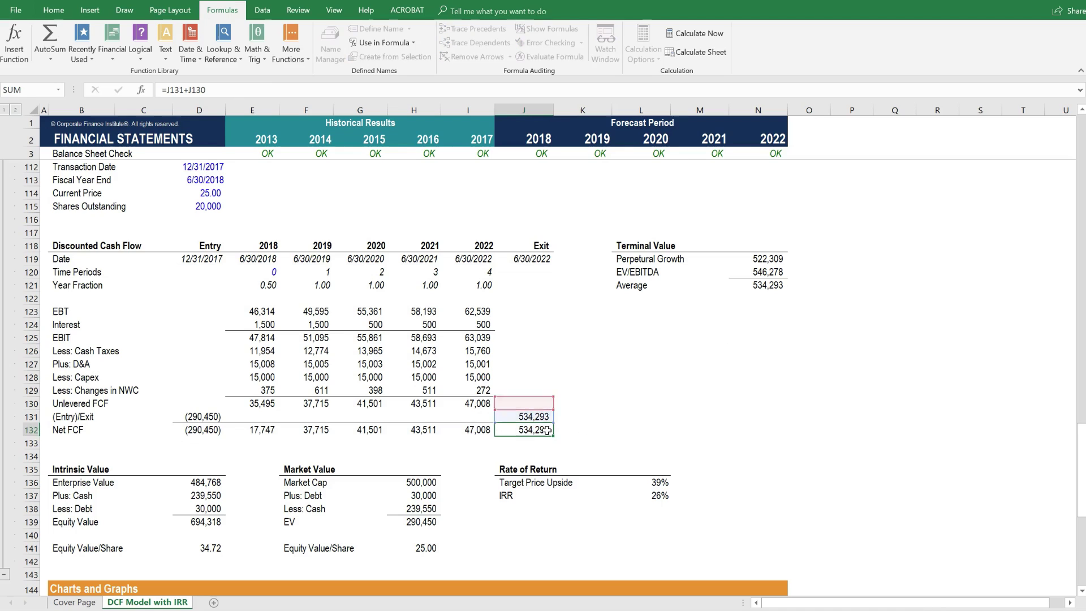
pyautogui.press('Escape')
pyautogui.press('Up')
pyautogui.write('=')
pyautogui.click(758, 285)
pyautogui.press('Return')
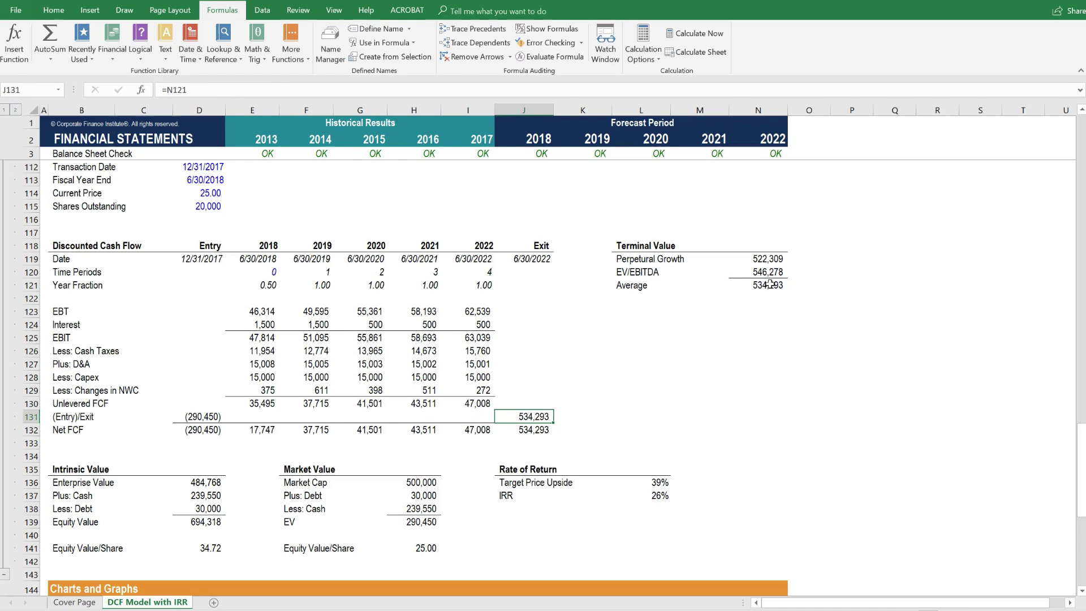
pyautogui.doubleClick(760, 286)
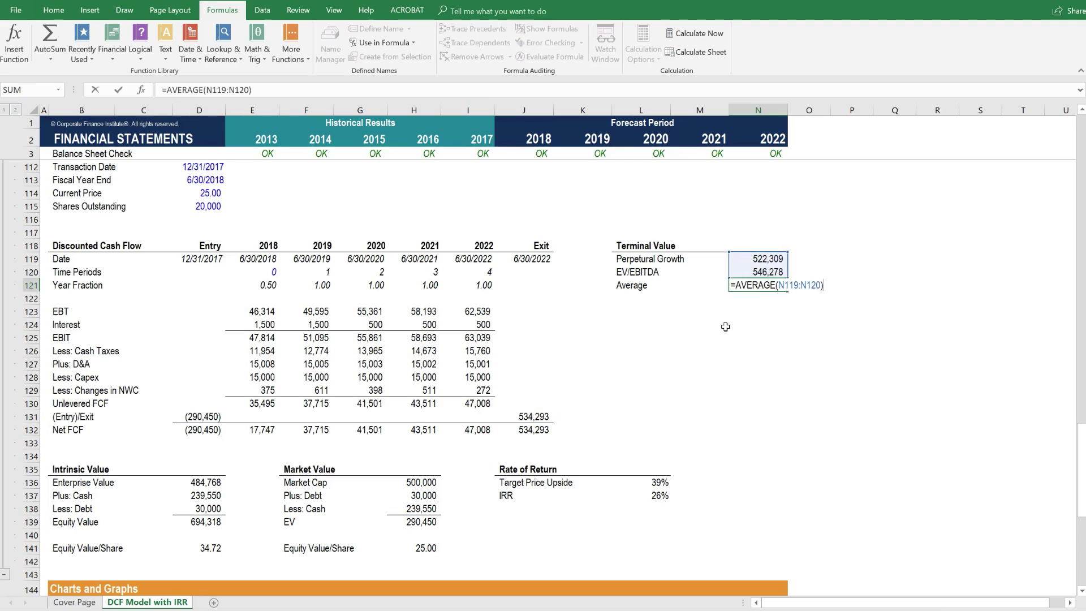
pyautogui.hotkey('ctrl', 'Return')
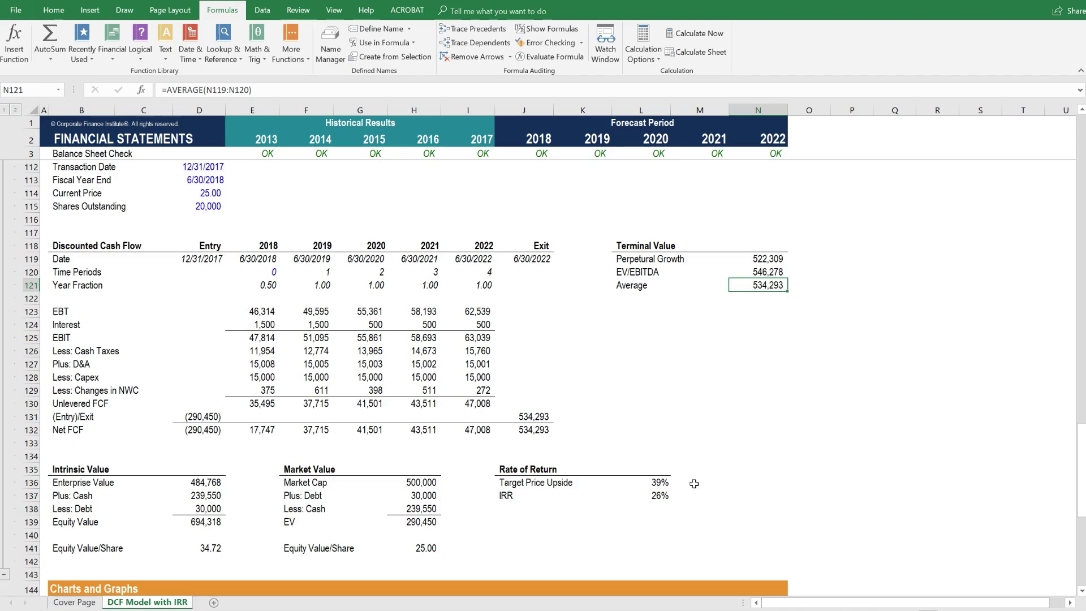
pyautogui.scroll(1, 694, 484)
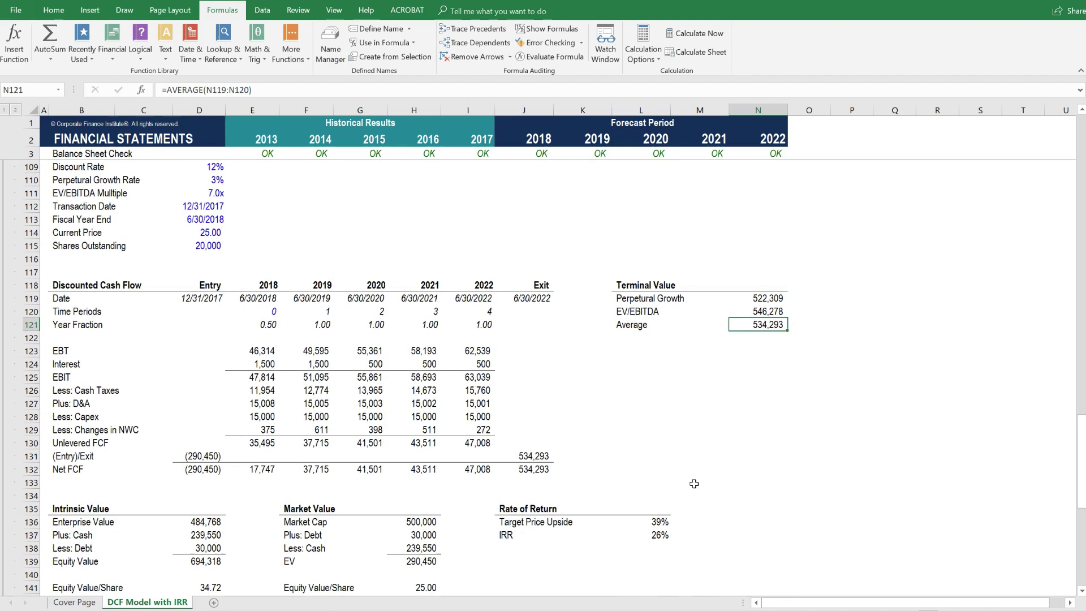